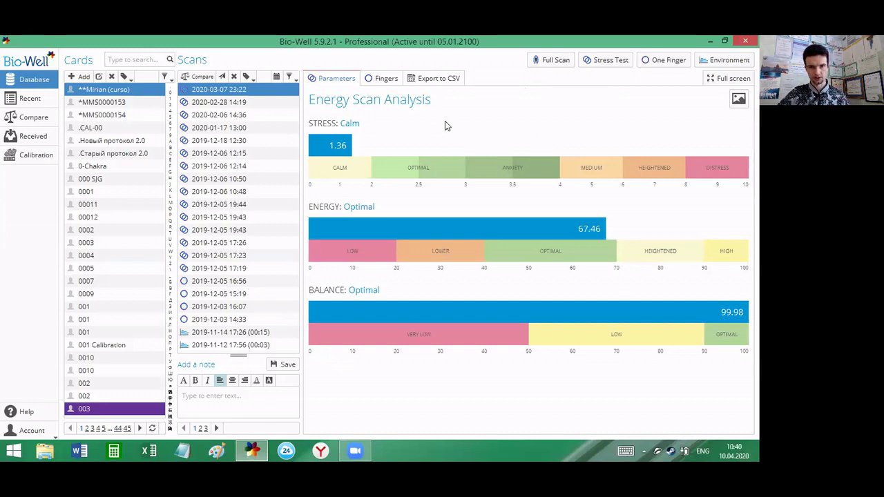
Step: Calibrate the device with the metal cylinder inserted in the lens window and acknowledge the completed calibration
left_click(36, 156)
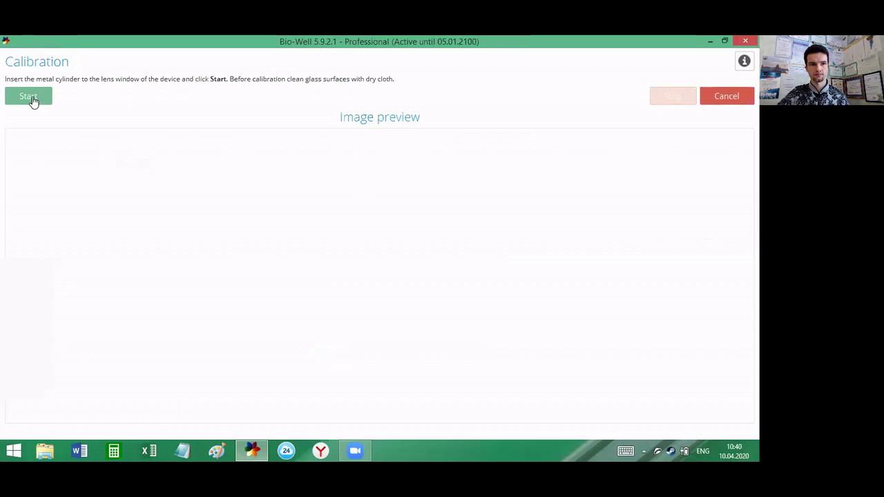
left_click(28, 97)
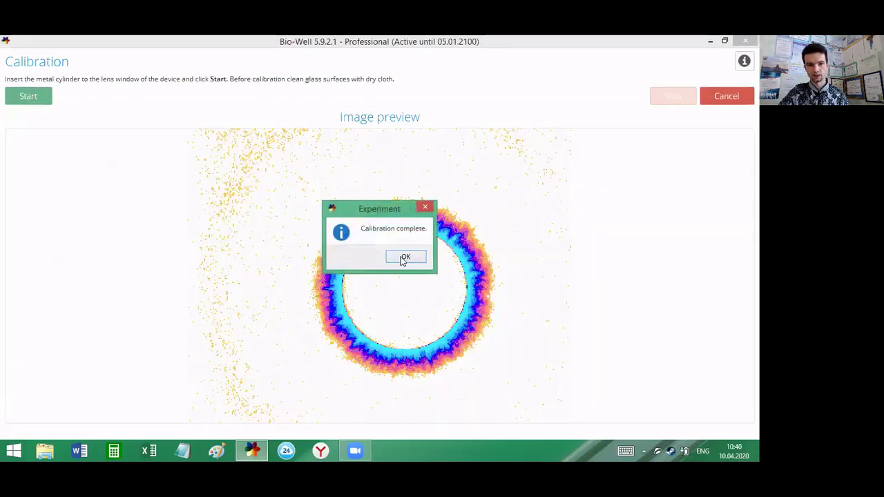
left_click(404, 256)
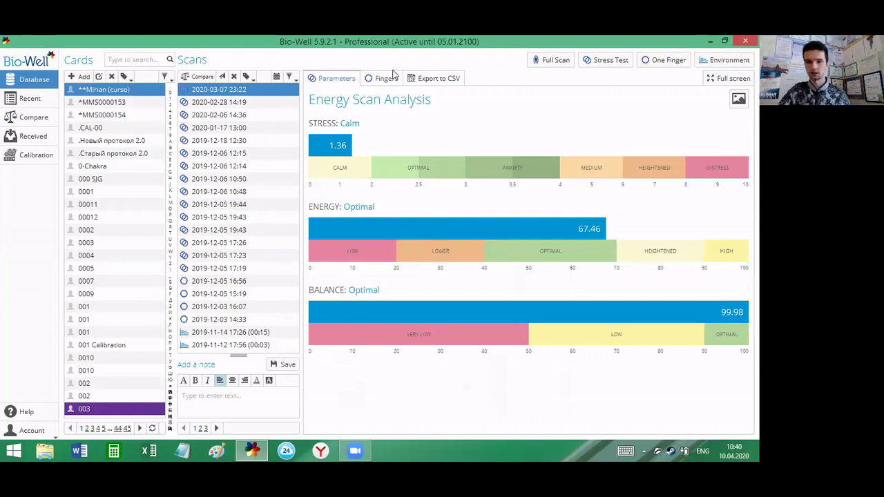
Step: Add a new person card named ***Cylinder***, with sex Male and a full date of birth
left_click(80, 76)
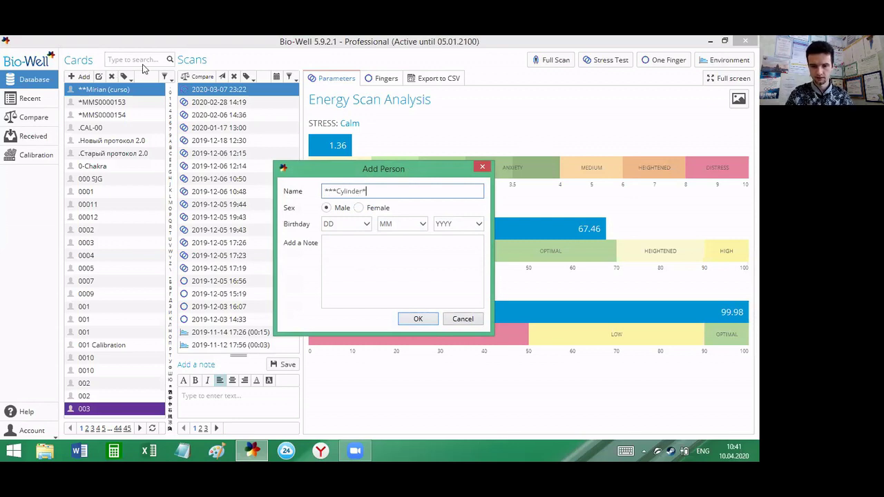
left_click(366, 226)
left_click(354, 264)
left_click(416, 227)
left_click(412, 293)
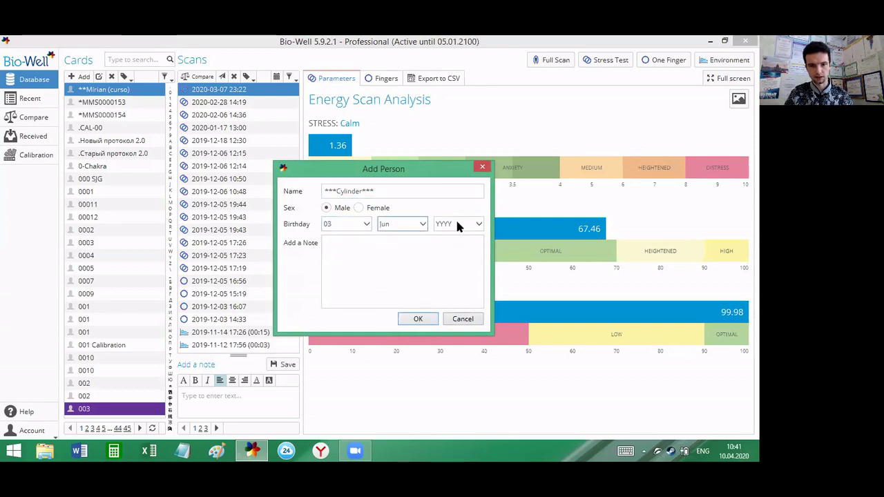
left_click(457, 223)
scroll(452, 261, "down", 7)
left_click(451, 285)
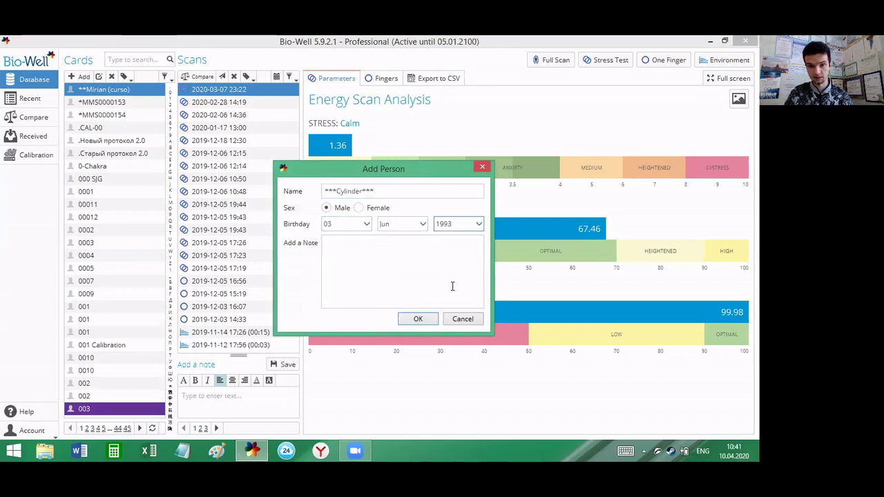
left_click(417, 317)
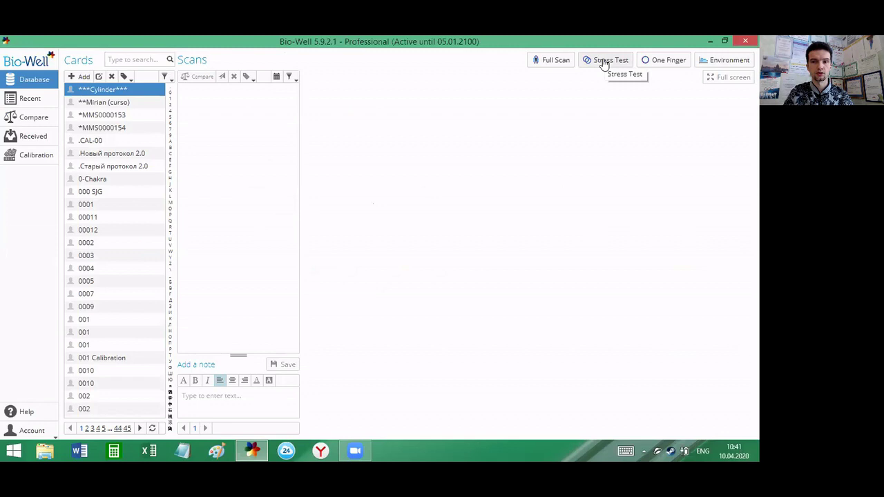
Step: Start a full scan for the ***Cylinder*** card and capture all five right-hand finger positions
left_click(540, 61)
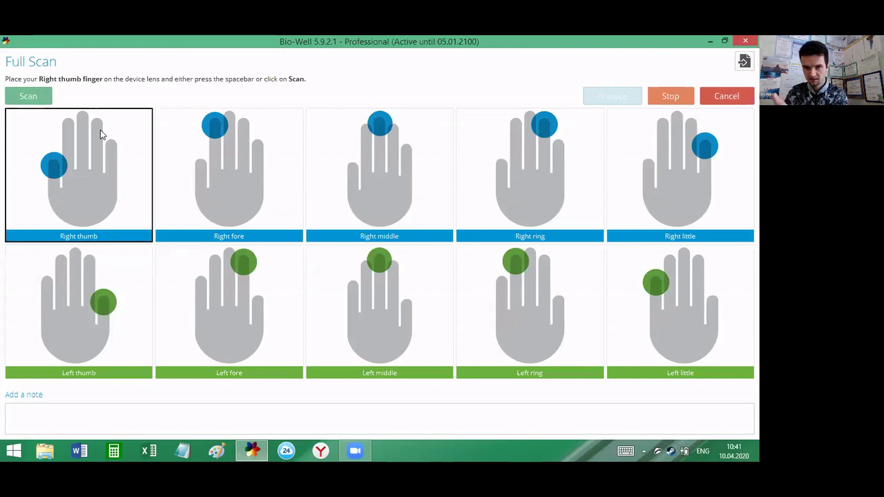
left_click(38, 100)
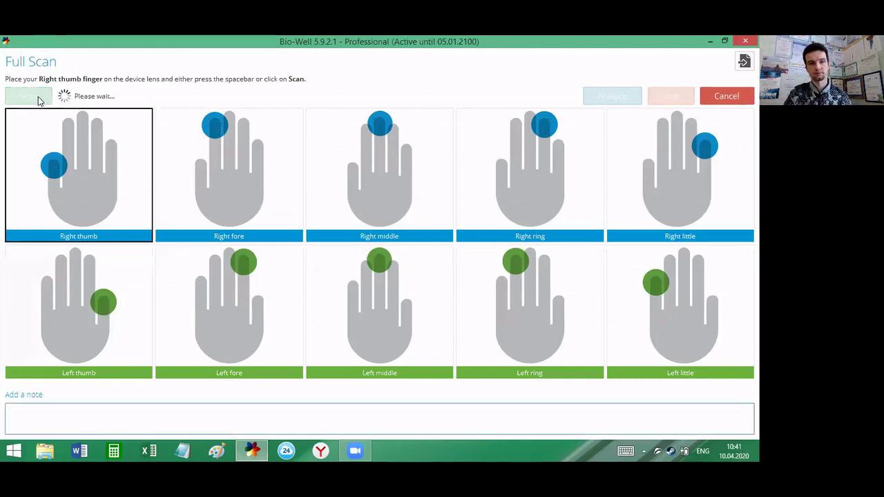
left_click(31, 100)
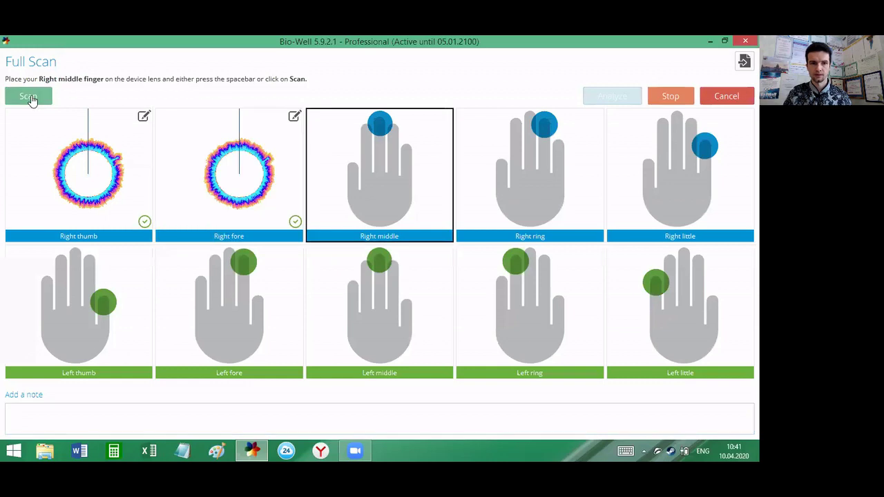
left_click(31, 100)
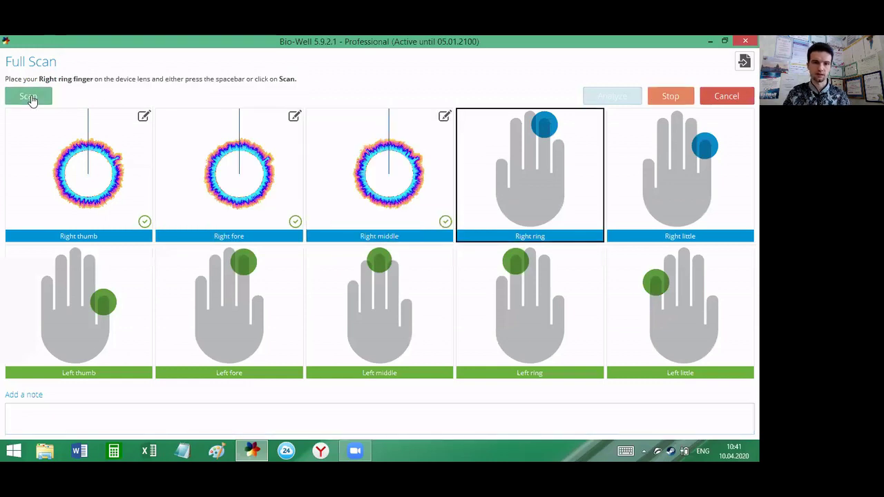
left_click(31, 100)
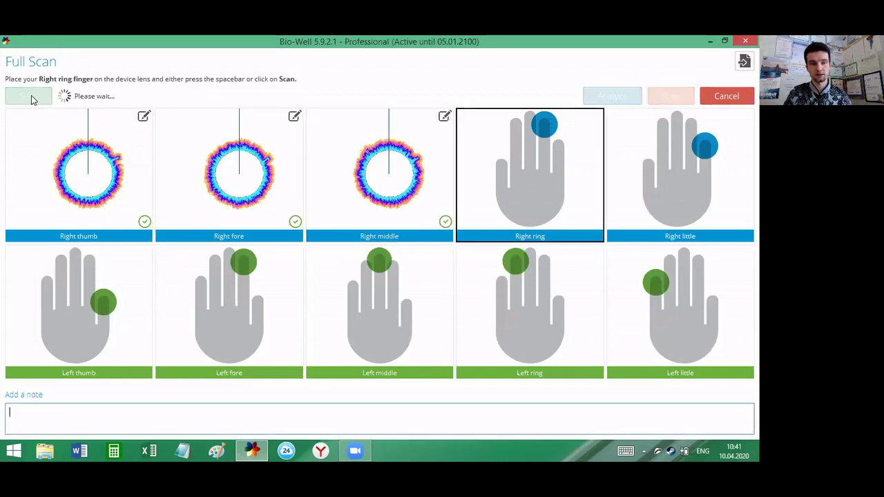
left_click(31, 100)
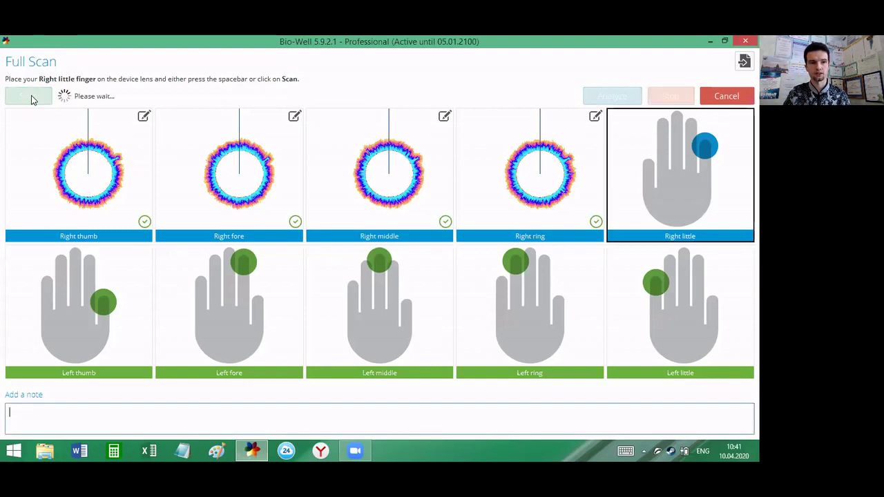
left_click(31, 98)
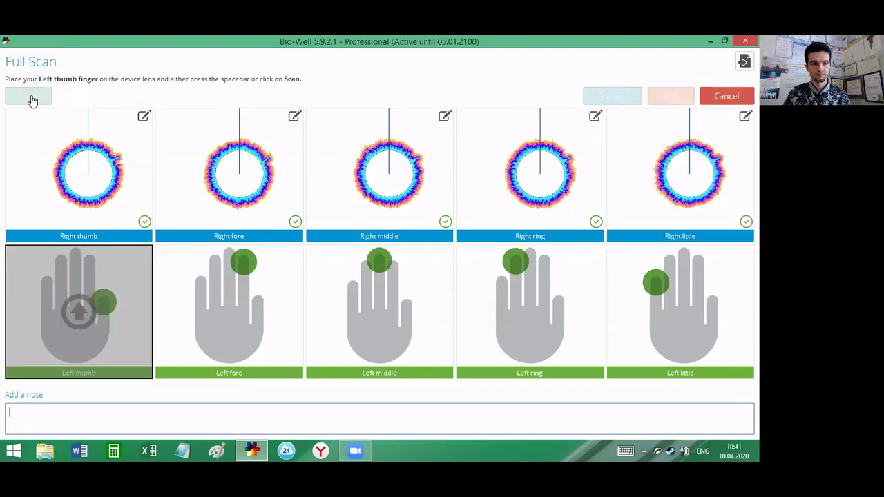
Step: Capture the left-hand finger positions from thumb to little finger and submit the first full scan for analysis
left_click(31, 100)
left_click(31, 99)
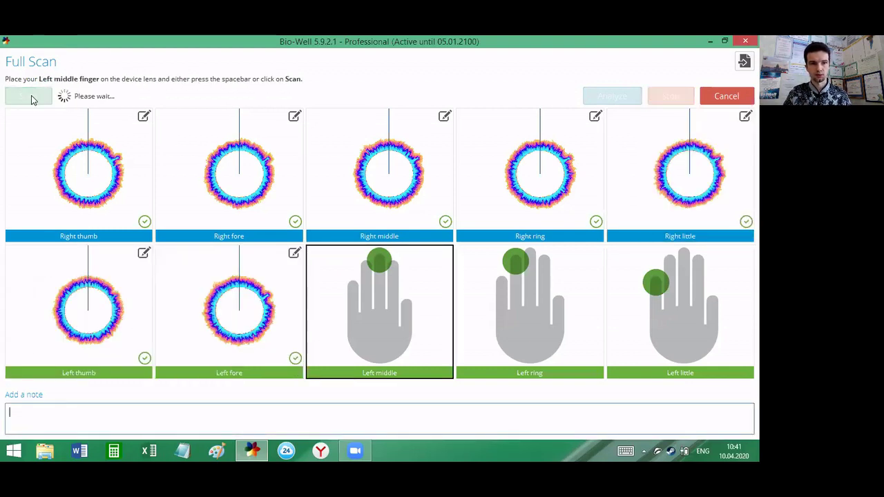
left_click(31, 99)
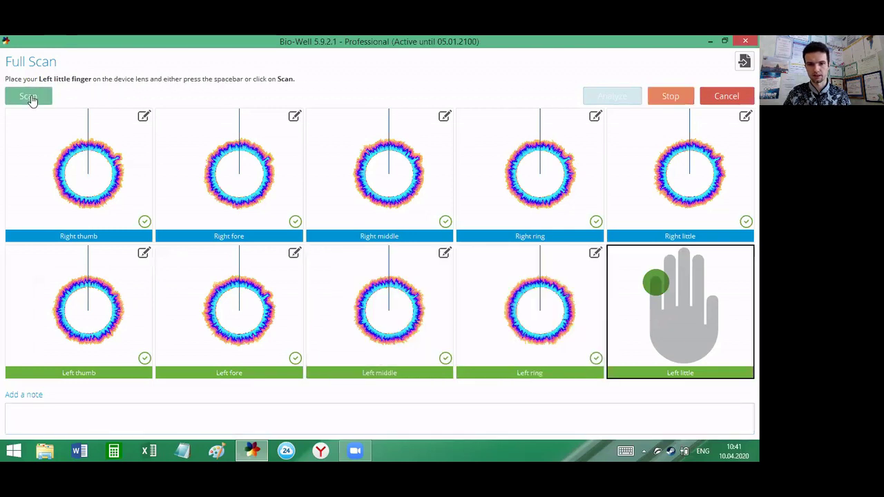
left_click(31, 99)
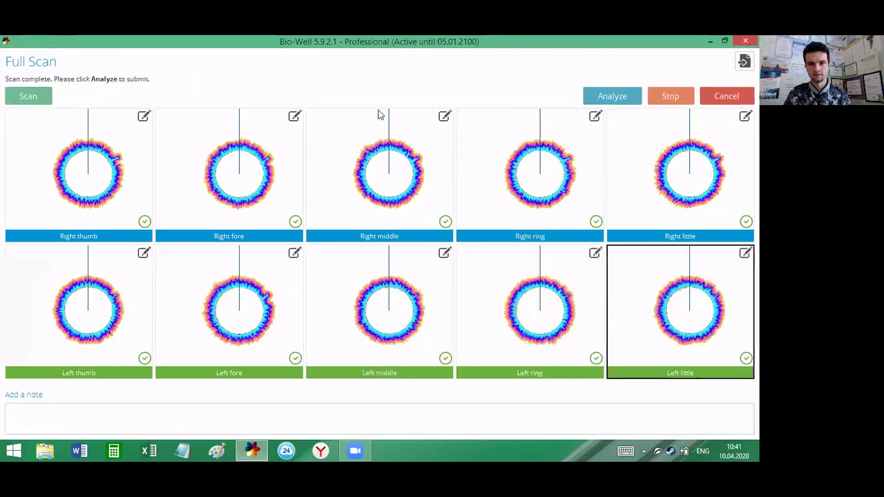
left_click(622, 96)
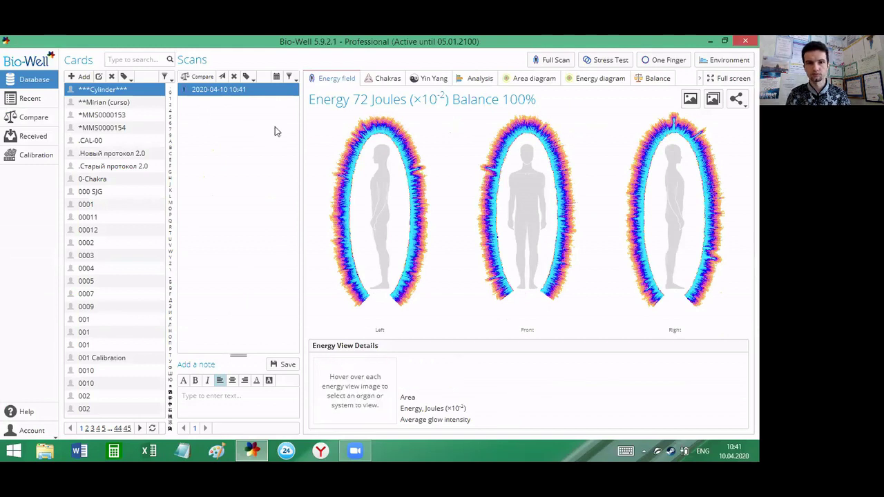
Step: Start a second full scan on the same card and capture the five right-hand finger positions
left_click(553, 59)
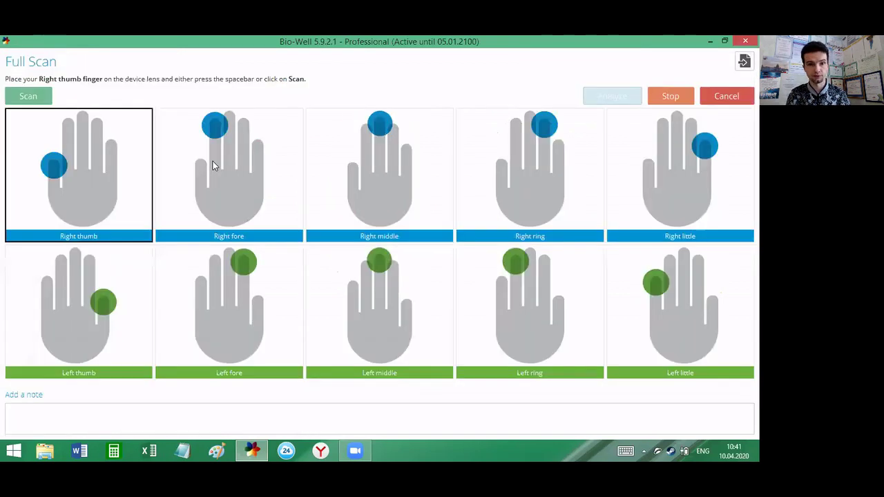
left_click(29, 98)
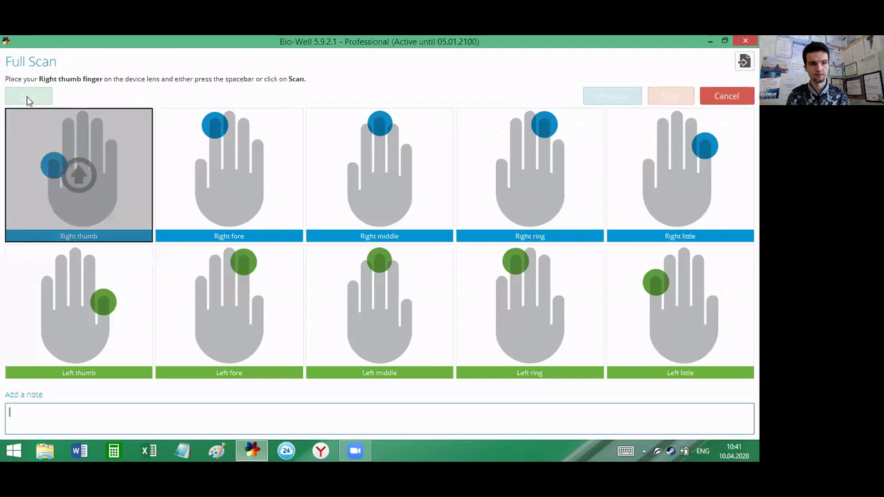
left_click(28, 98)
left_click(30, 100)
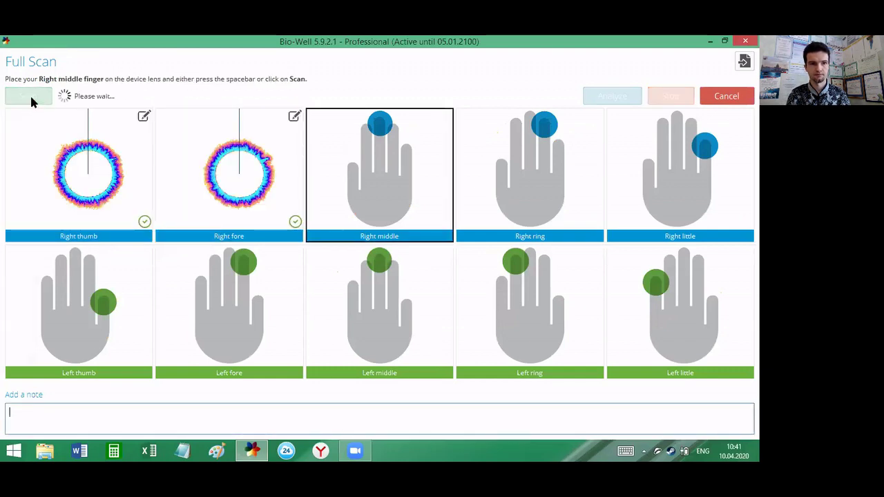
left_click(30, 99)
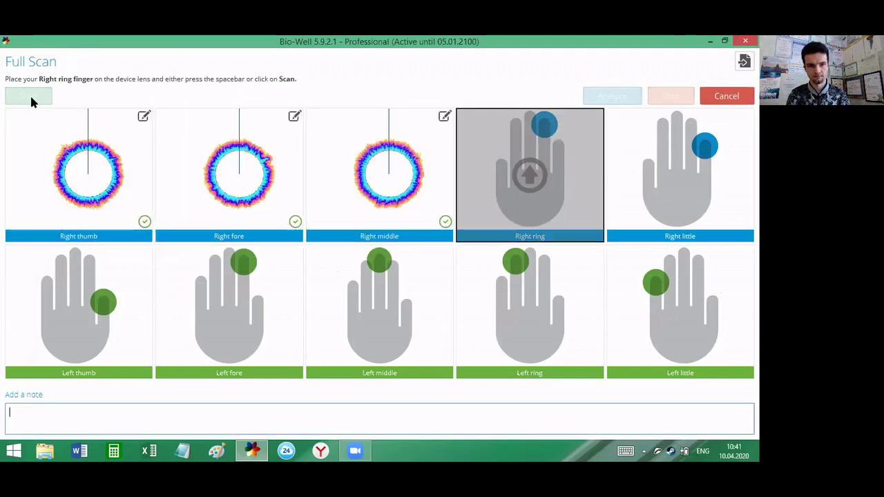
left_click(30, 99)
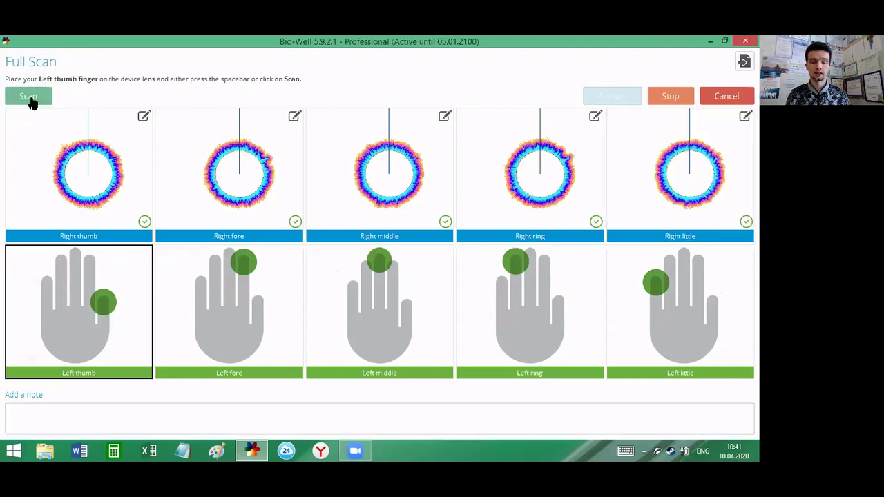
Step: Capture the five left-hand finger positions of the second full scan and submit it for analysis
left_click(30, 99)
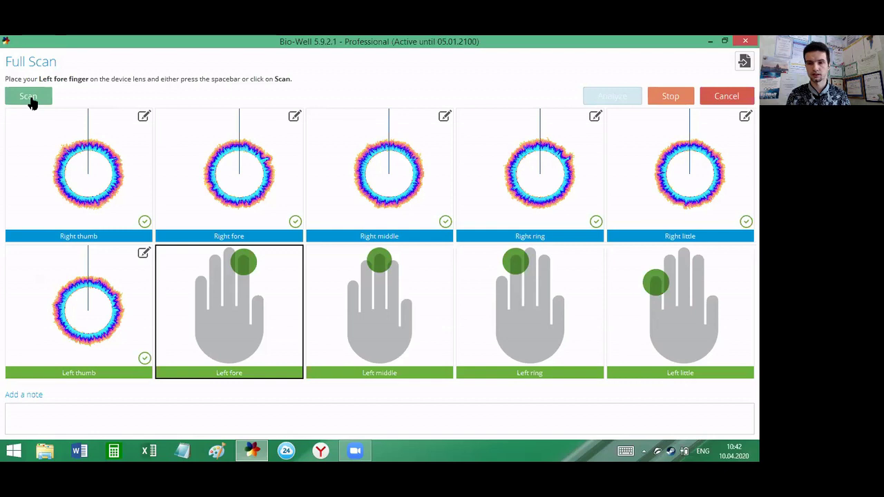
left_click(28, 97)
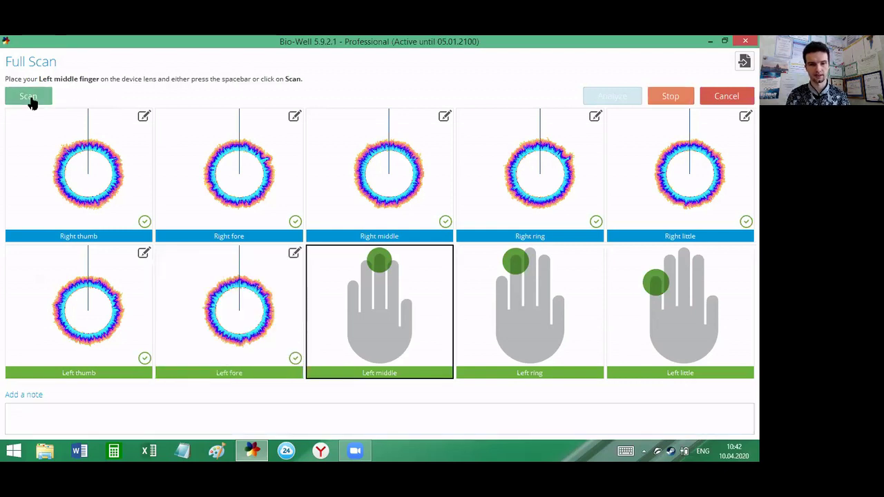
left_click(29, 97)
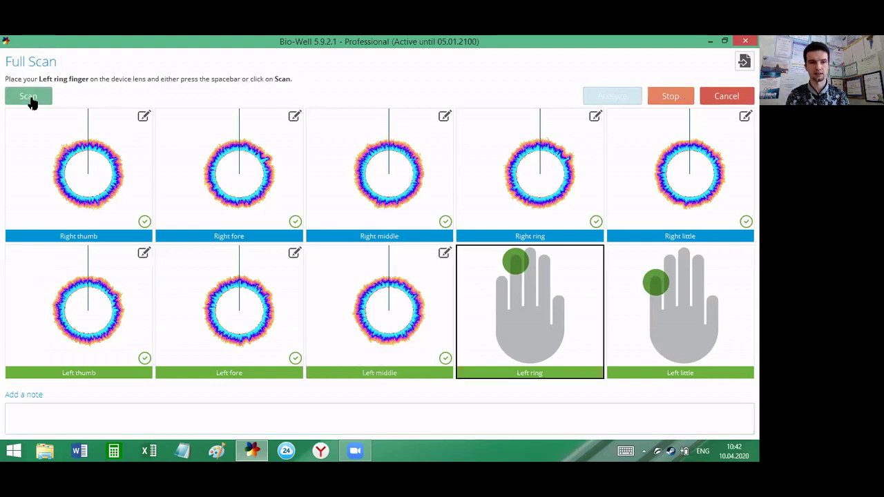
left_click(28, 96)
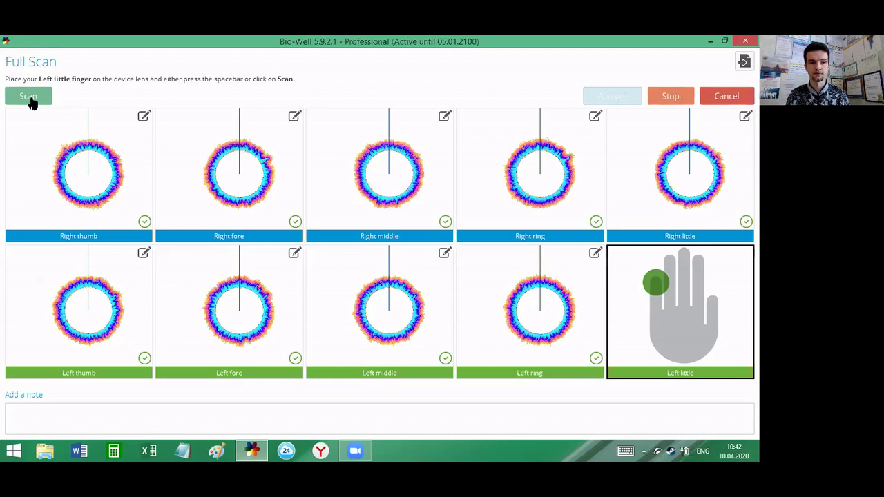
left_click(29, 97)
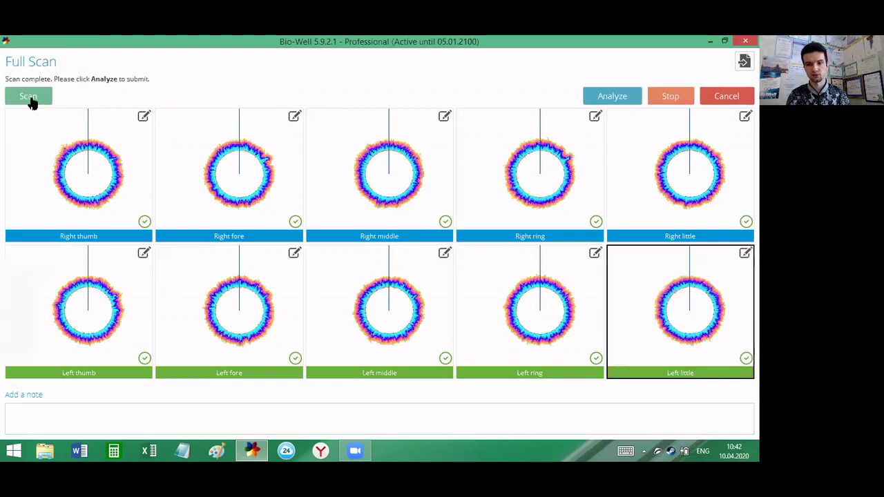
left_click(610, 98)
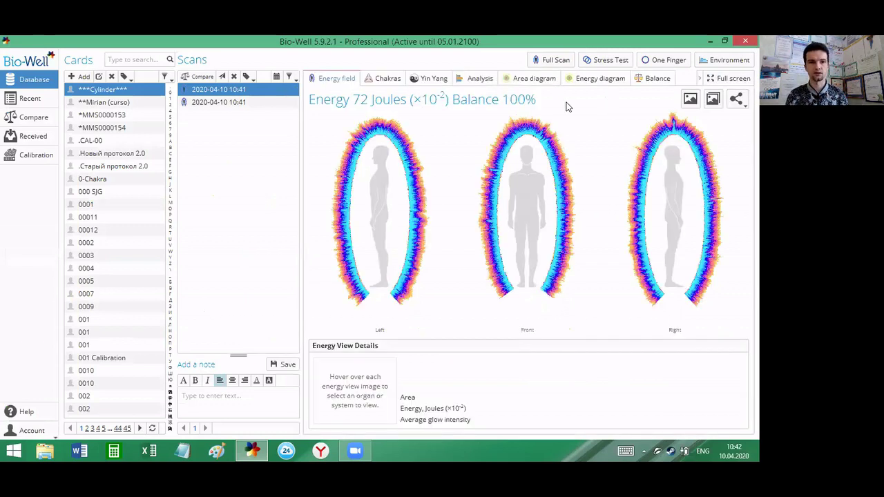
Step: Start a third full scan on the ***Cylinder*** card and capture all five right-hand finger positions
mouse_move(427, 125)
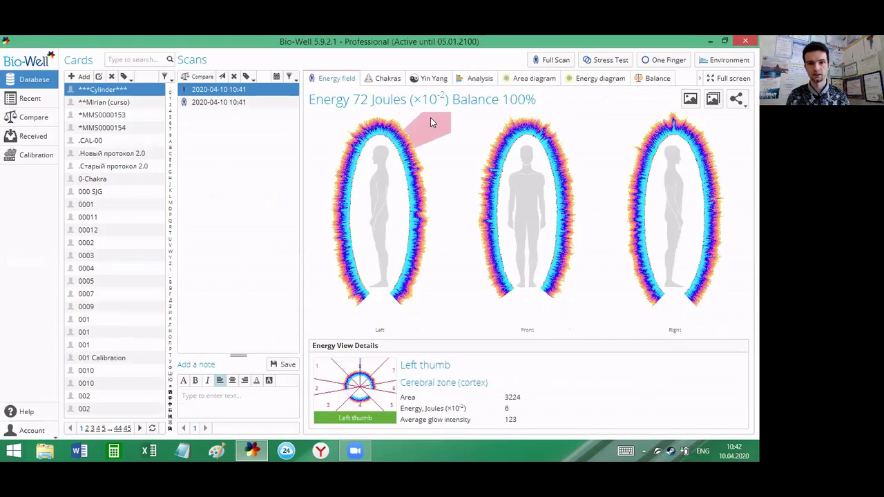
left_click(553, 60)
left_click(28, 97)
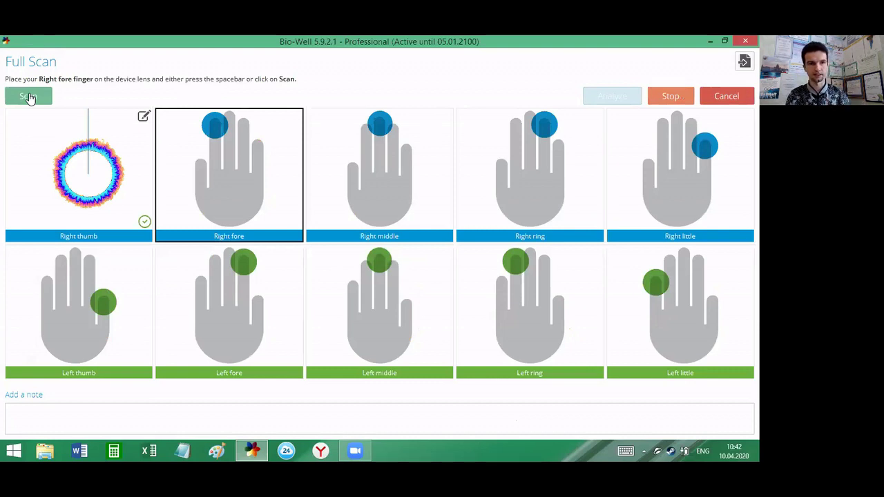
left_click(28, 97)
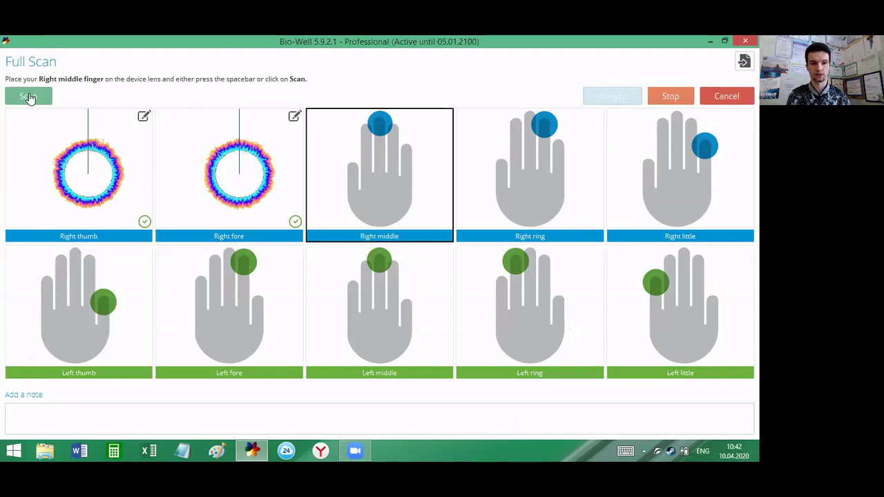
left_click(27, 96)
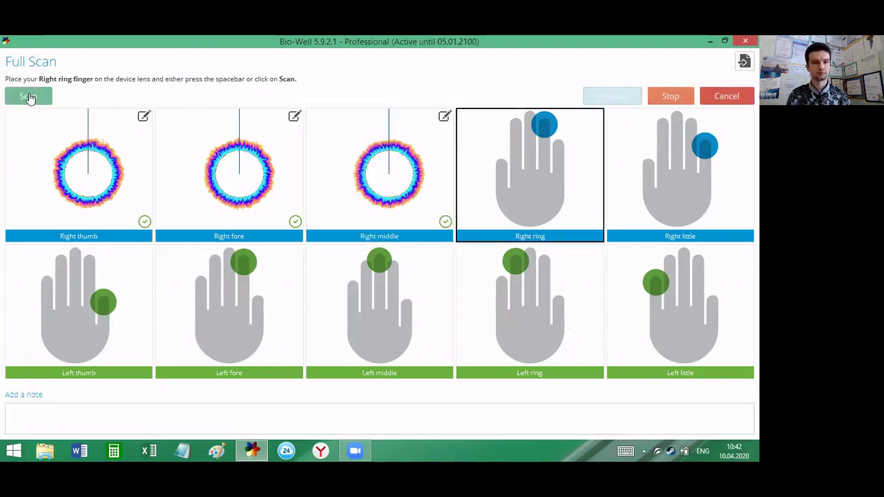
left_click(29, 97)
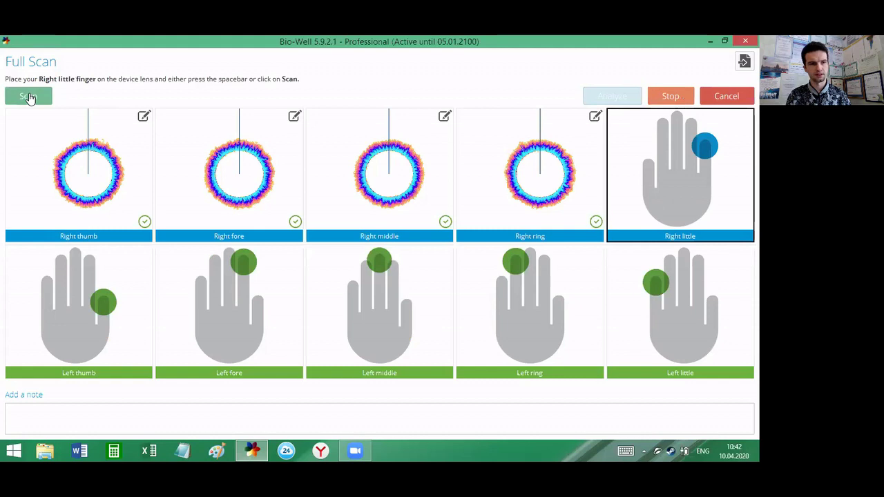
left_click(29, 97)
Step: Capture the five left-hand finger positions of the third full scan and submit it for analysis
left_click(28, 97)
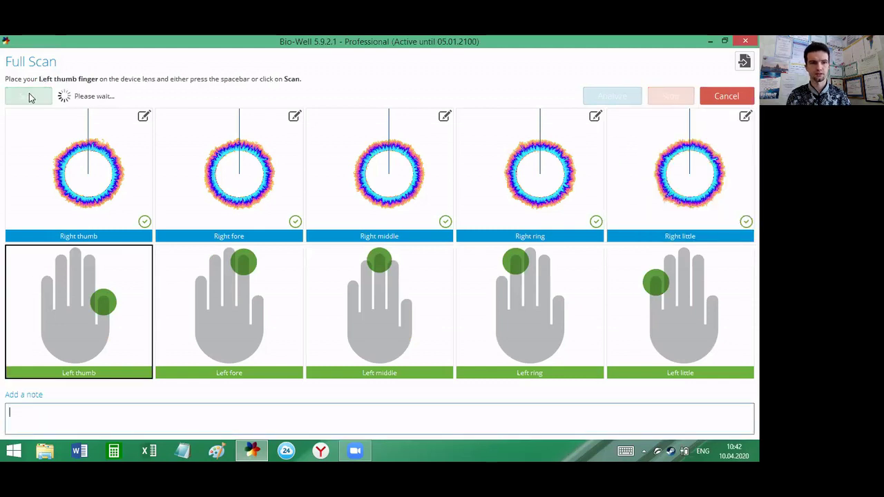
left_click(28, 97)
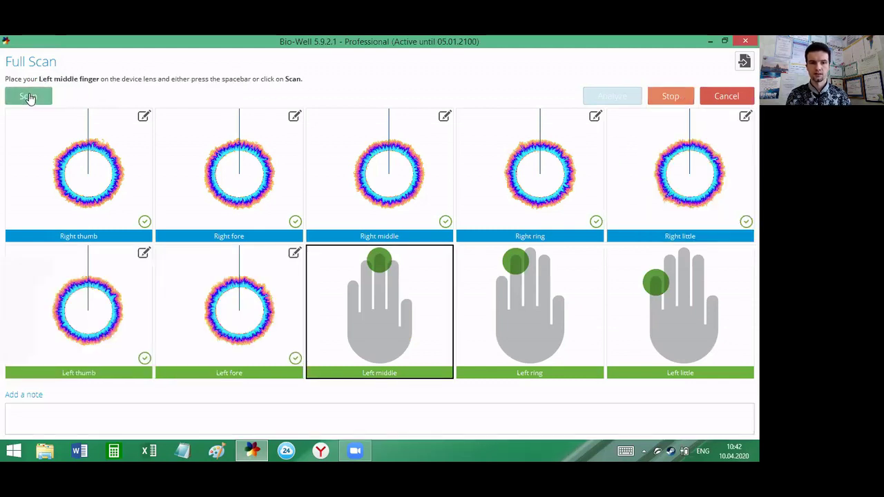
left_click(28, 97)
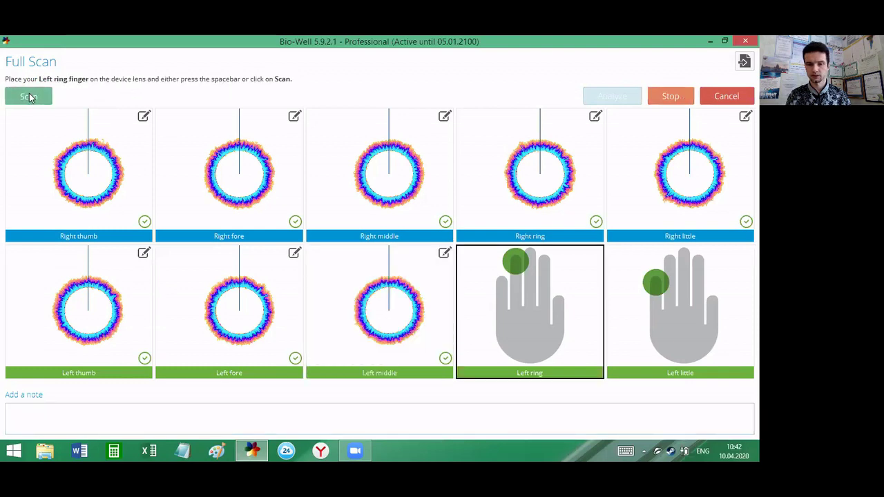
left_click(29, 97)
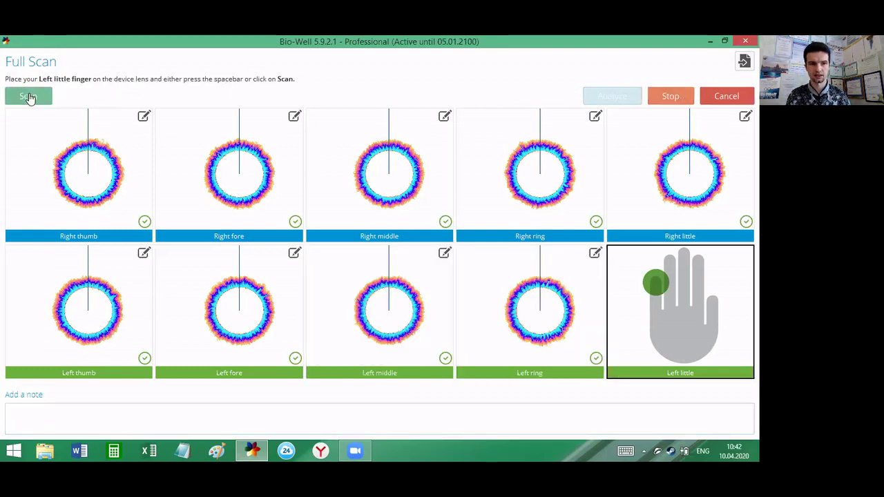
left_click(28, 97)
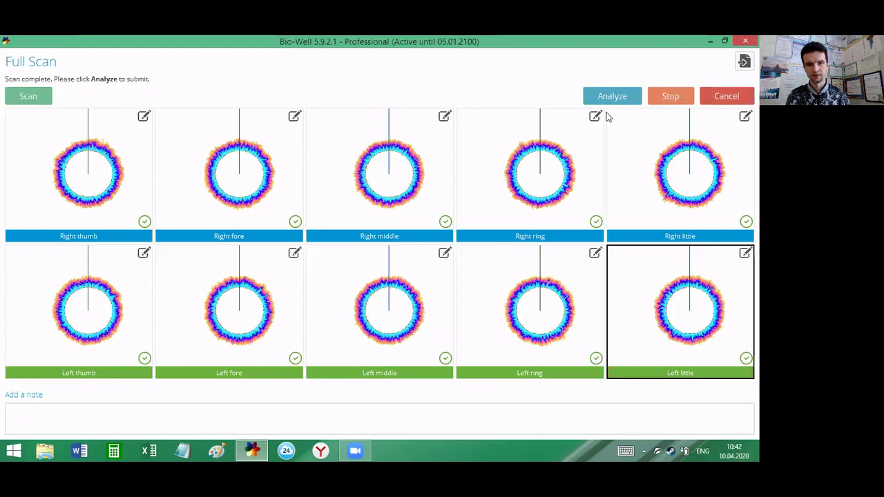
left_click(600, 97)
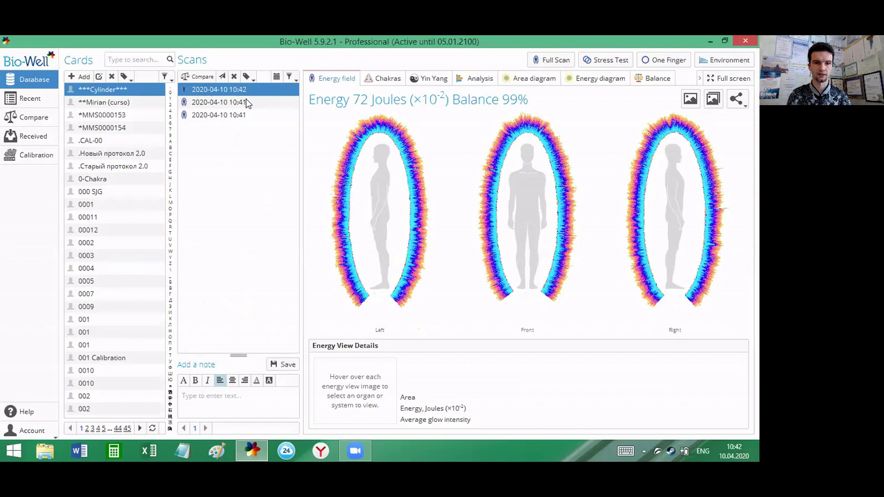
Step: Start a fourth full scan on the same card and capture the right-hand positions from thumb to little finger
left_click(556, 60)
left_click(28, 97)
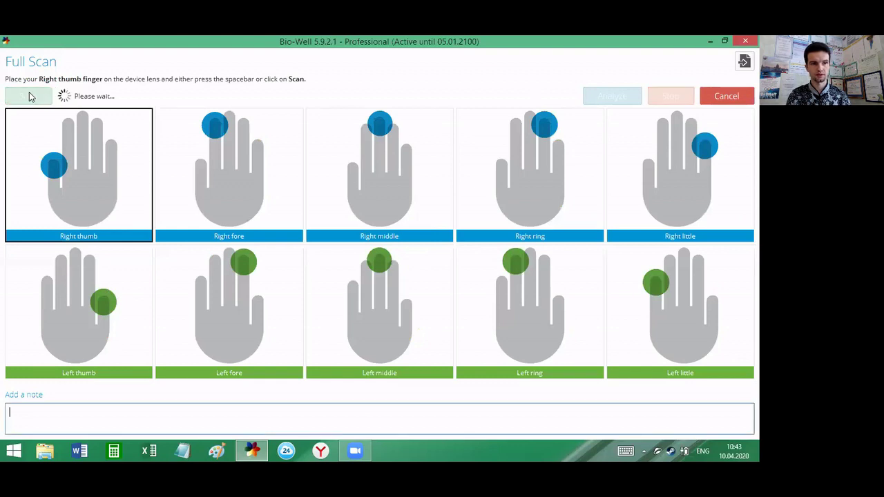
left_click(28, 97)
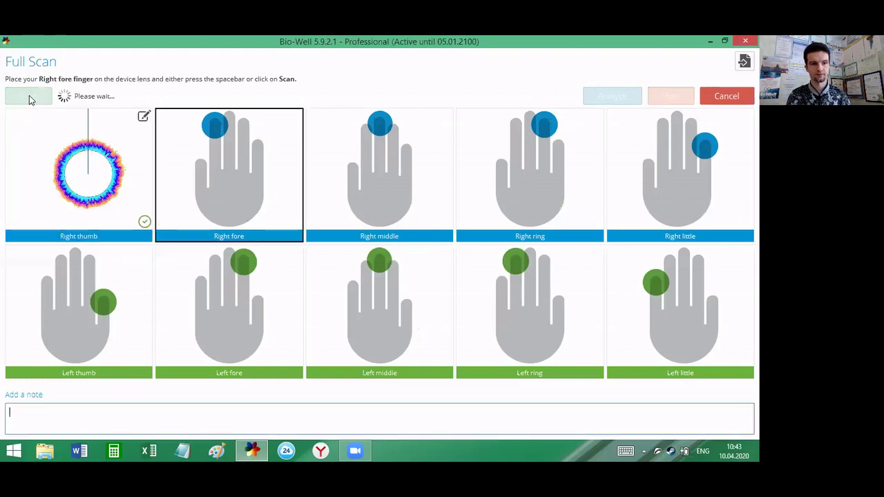
left_click(28, 98)
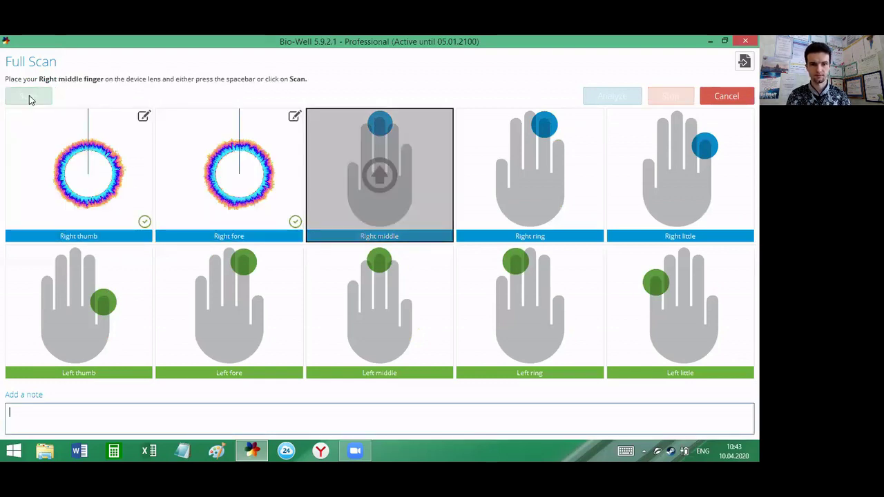
left_click(28, 97)
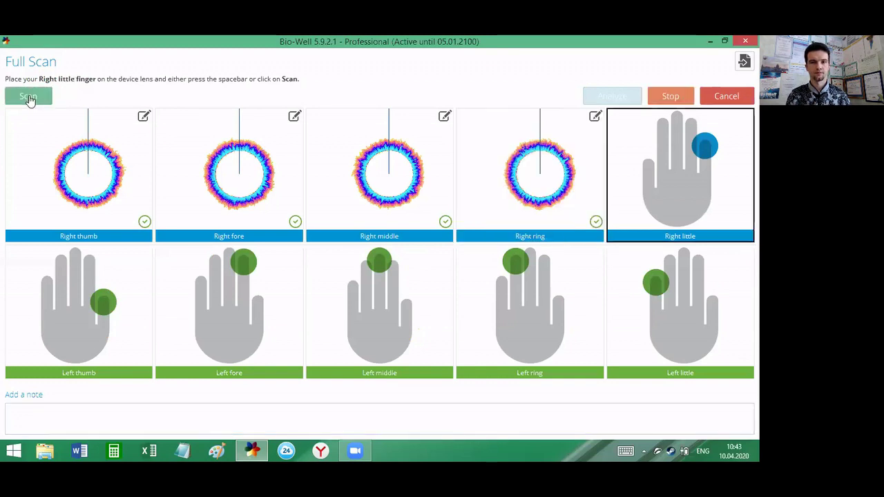
left_click(27, 98)
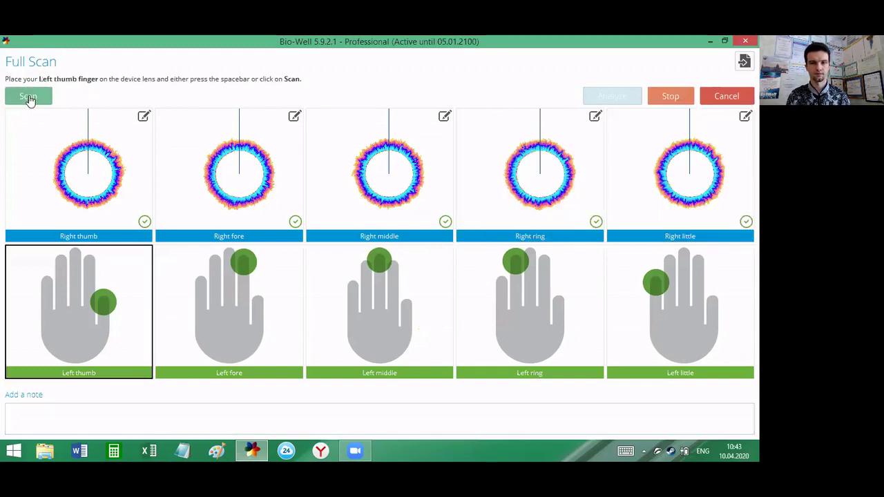
Step: Capture the left-hand positions from thumb to little finger of the fourth full scan and submit it for analysis
left_click(28, 97)
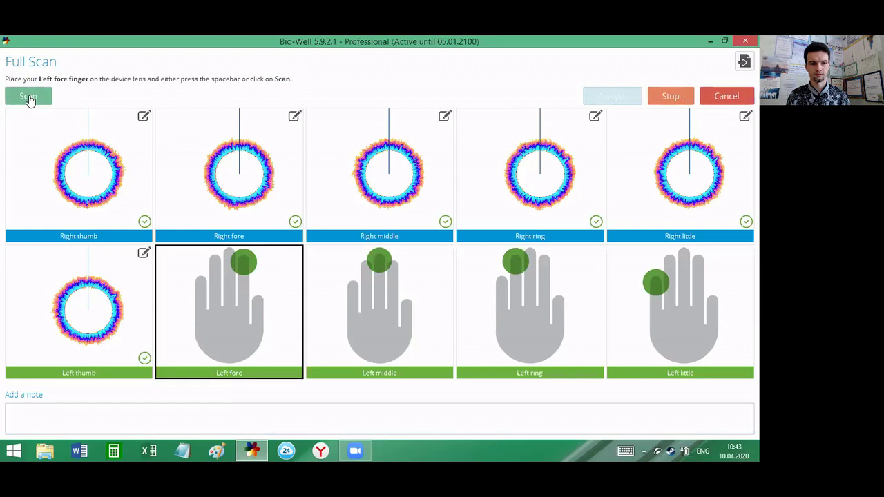
left_click(28, 97)
left_click(29, 100)
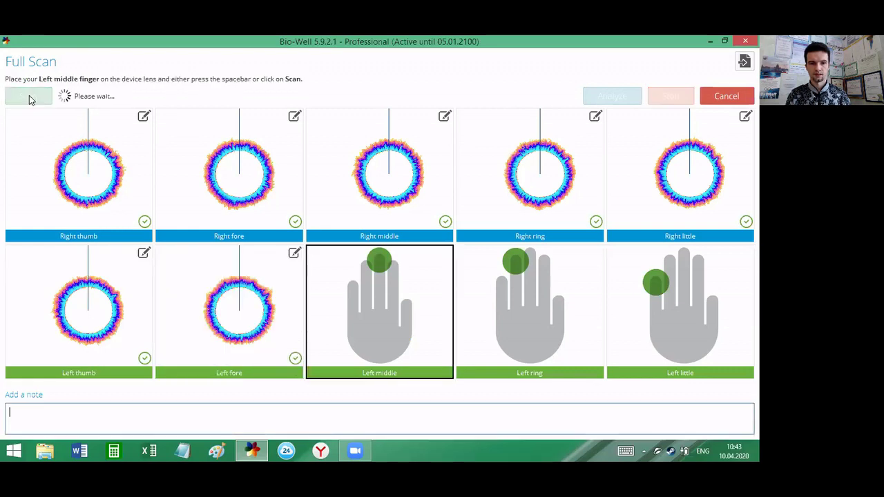
left_click(28, 97)
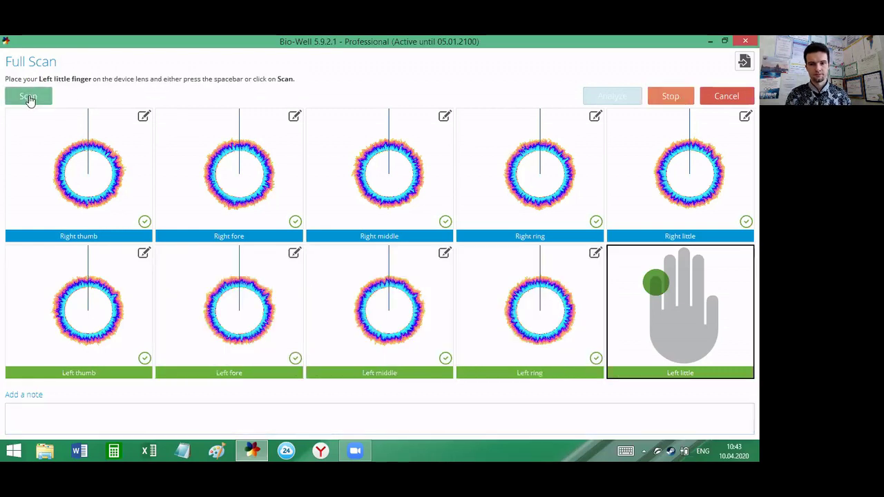
left_click(30, 100)
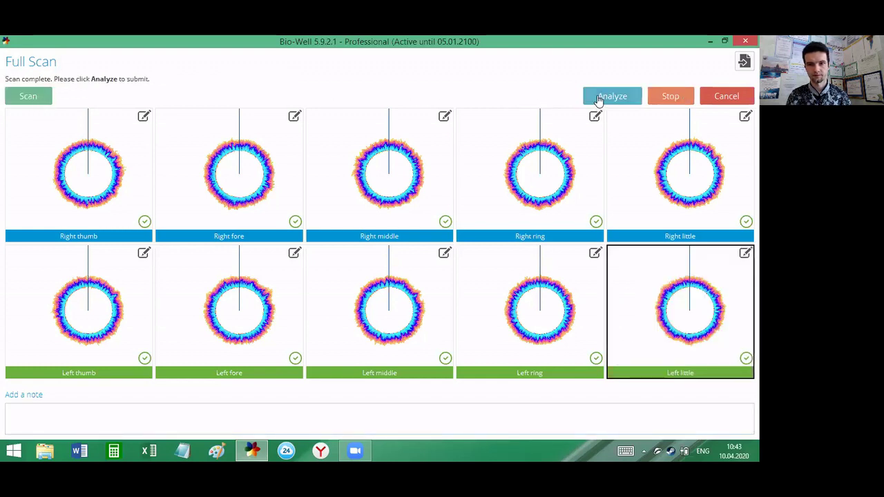
left_click(599, 99)
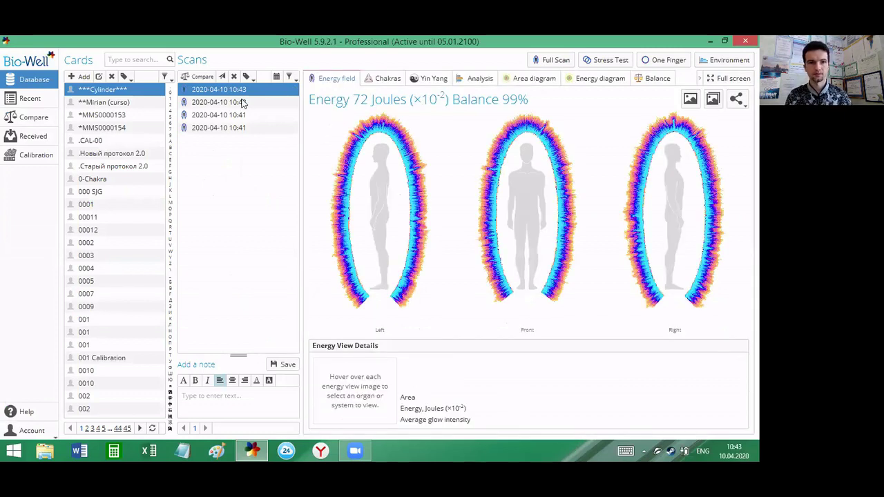
Step: Select all four full scans of the ***Cylinder*** card and run a comparison of them
left_click(230, 128, "shift")
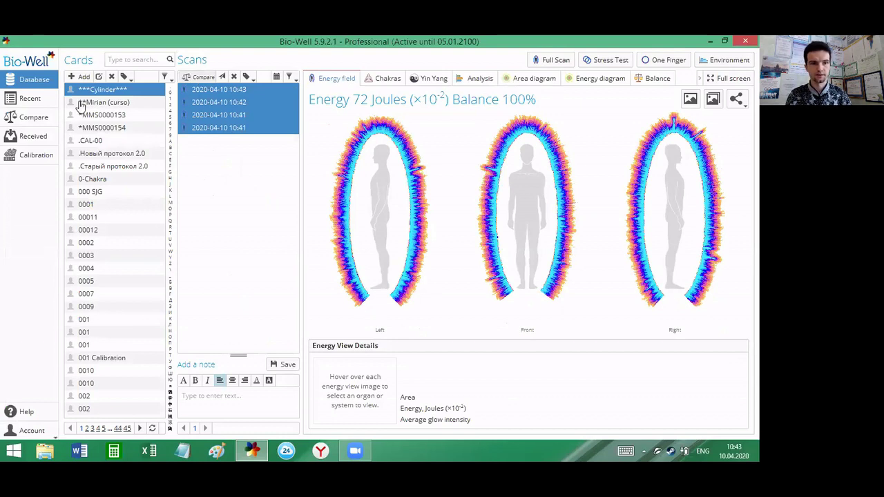
left_click(48, 118)
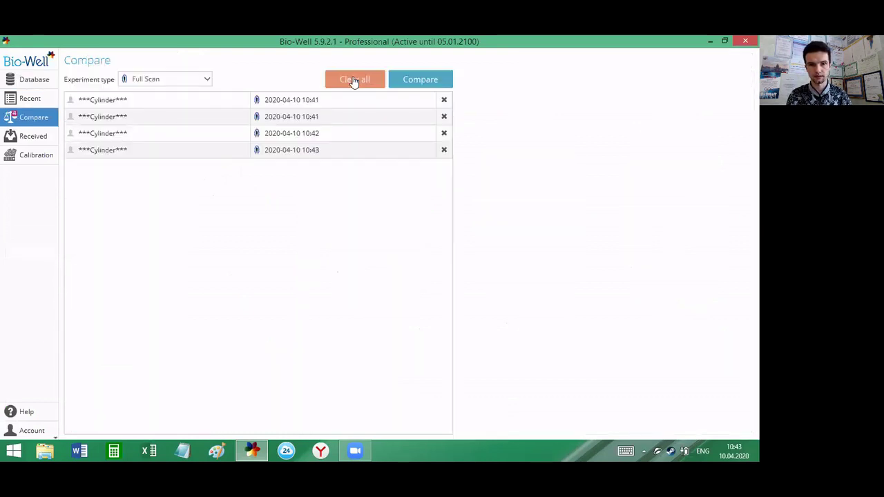
left_click(418, 81)
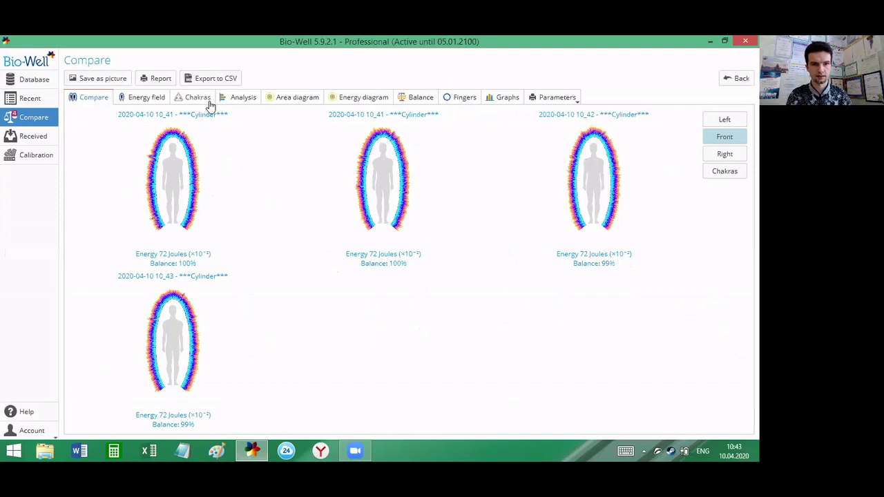
Step: Examine the stress, energy and balance charts in the analysis view of the compared cylinder scans
left_click(238, 103)
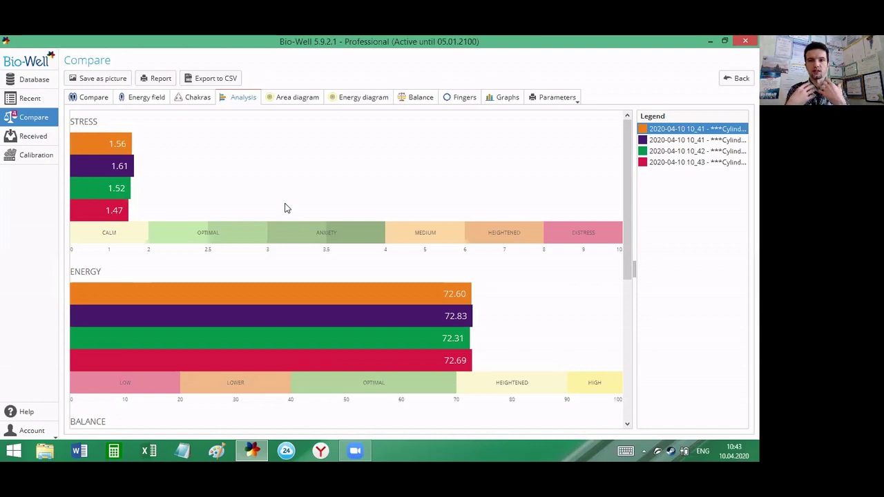
scroll(295, 207, "down", 1)
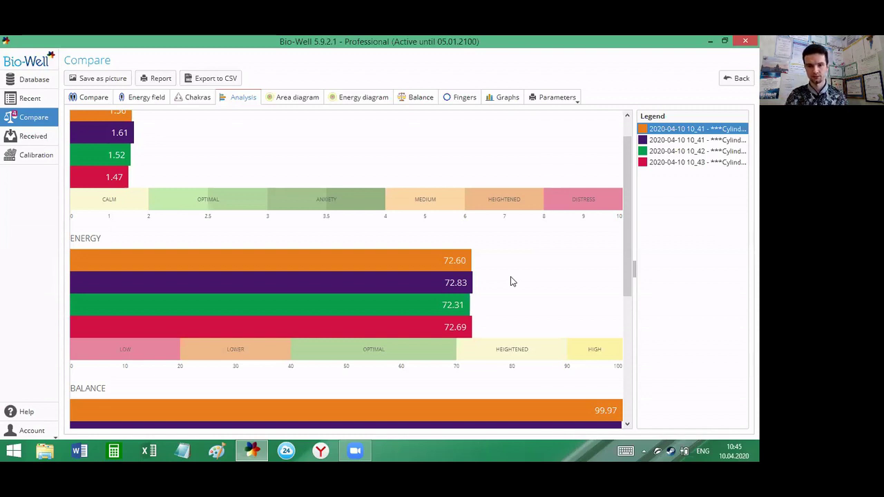
scroll(507, 279, "down", 3)
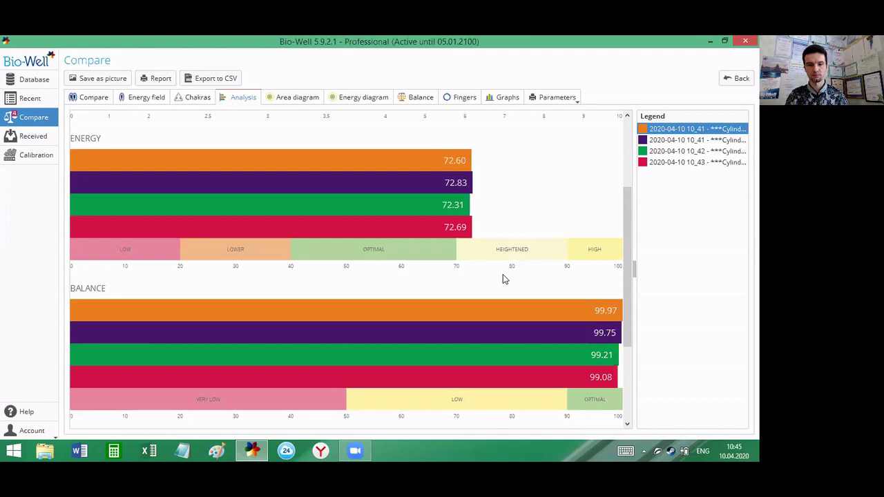
scroll(502, 274, "up", 4)
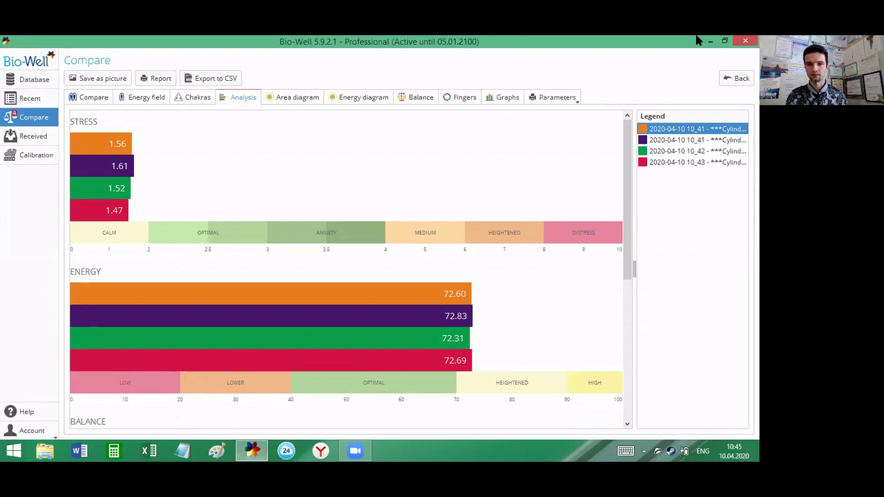
Step: Clear all scans from the comparison list and return to the card database
left_click(736, 78)
left_click(349, 81)
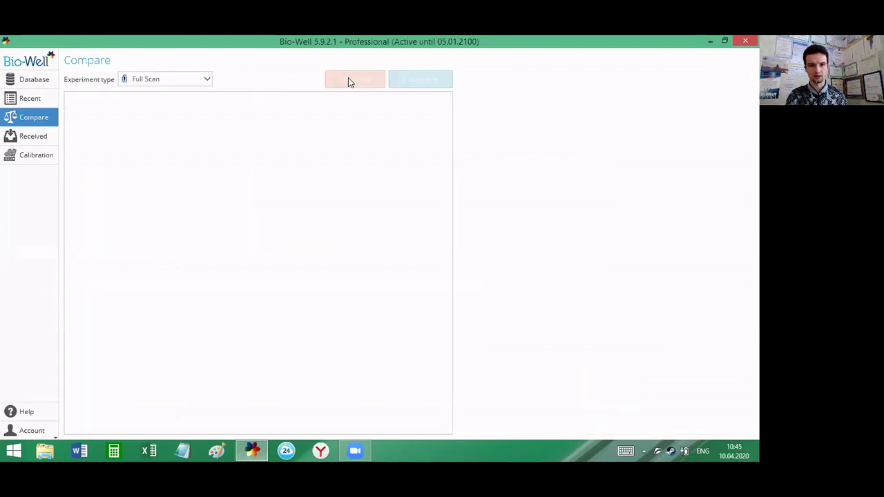
left_click(35, 80)
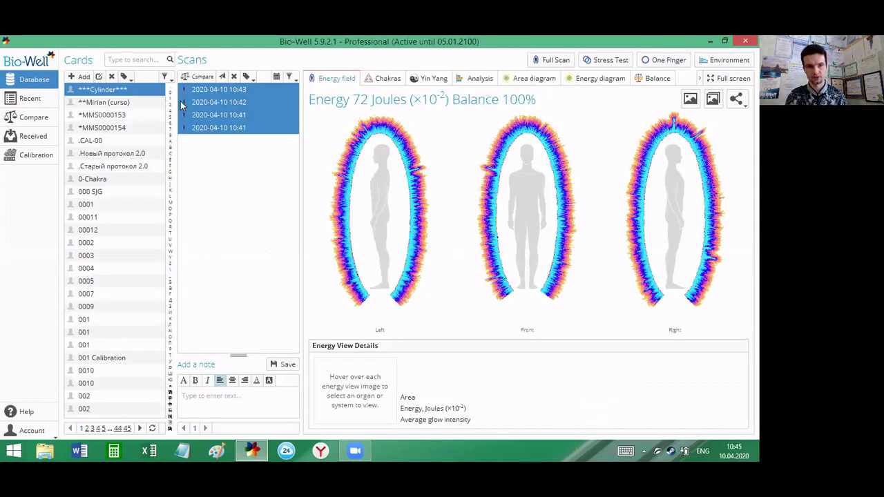
Step: Deselect the cylinder scans and filter the cards by the Thyself label
left_click(250, 150)
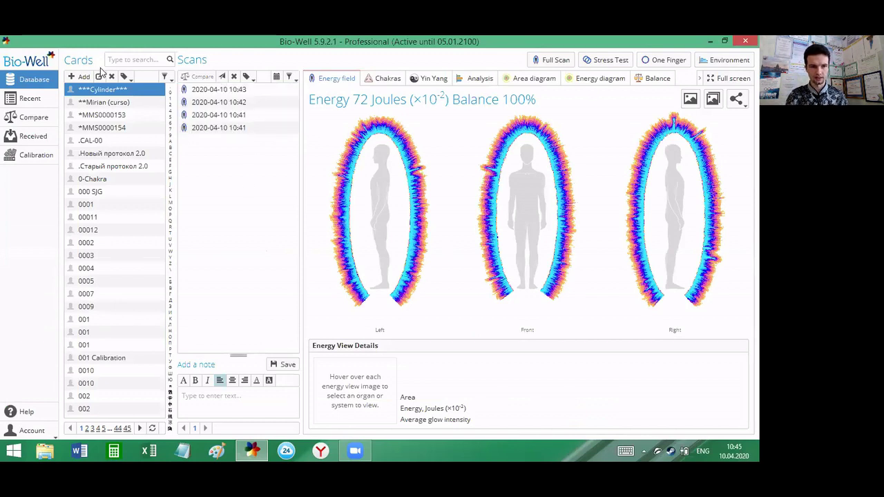
left_click(169, 79)
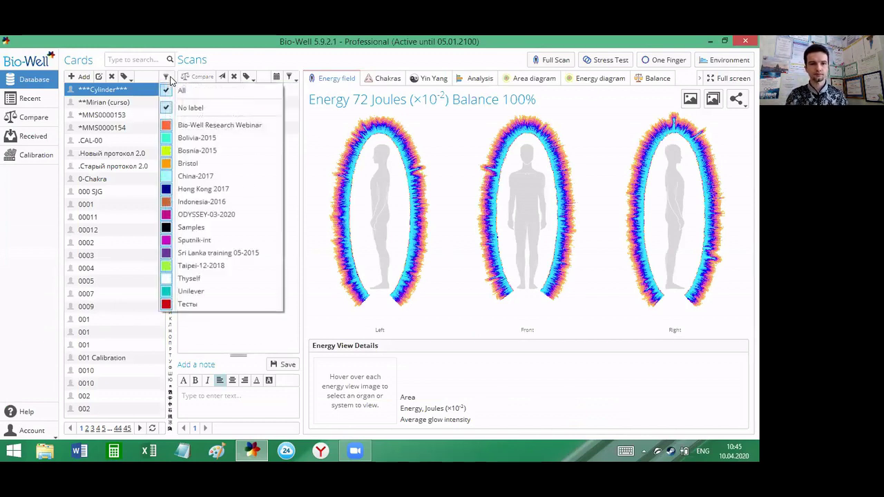
left_click(192, 279)
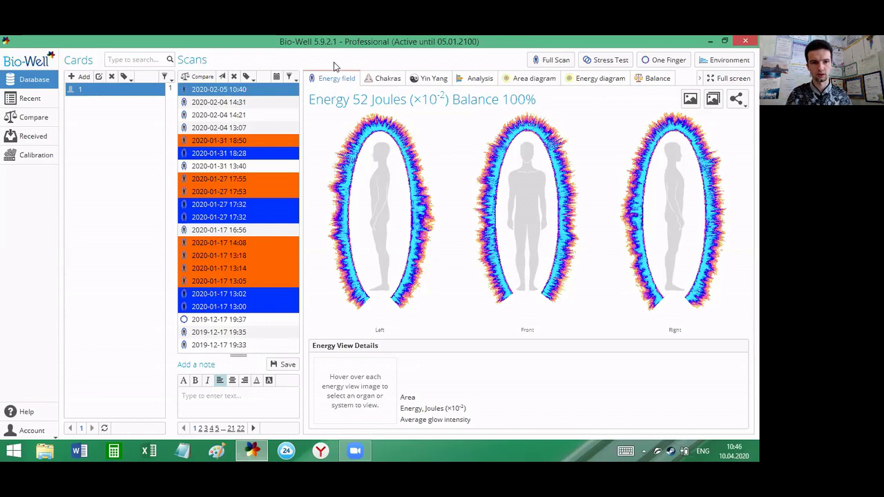
Step: Record a stress test scan for card 1 with the left and right ring fingers and submit it for analysis
left_click(607, 62)
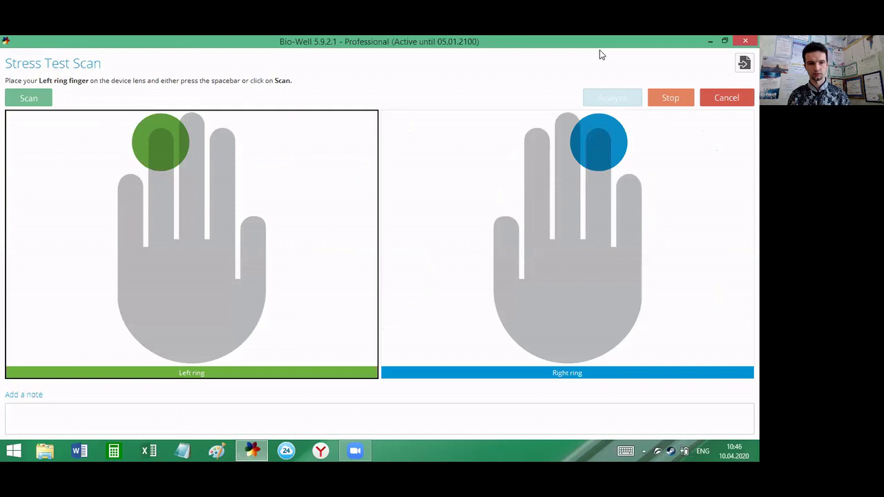
key("space")
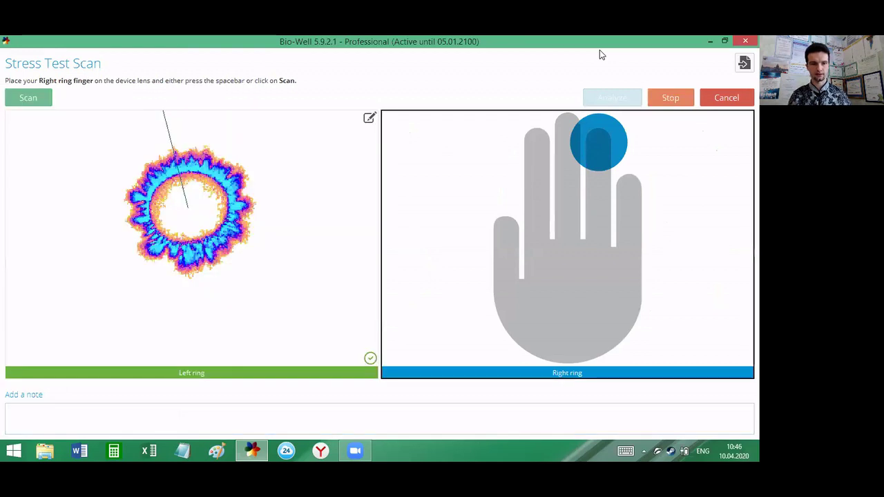
key("space")
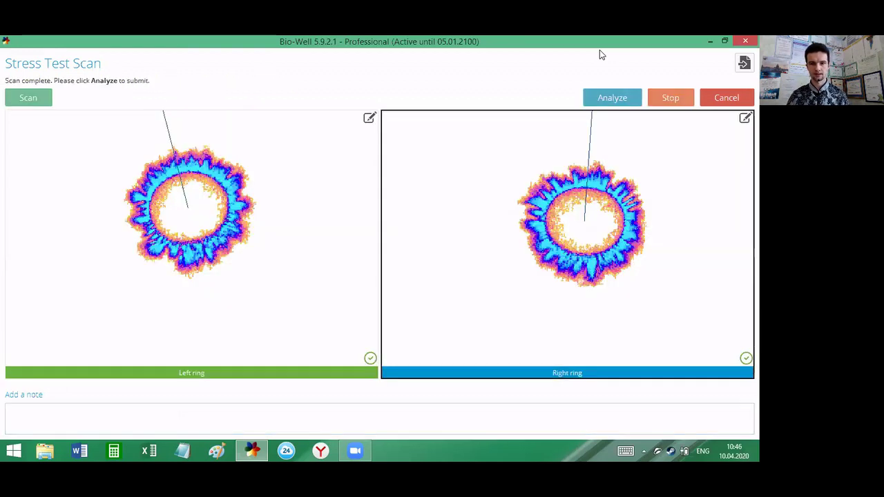
left_click(616, 98)
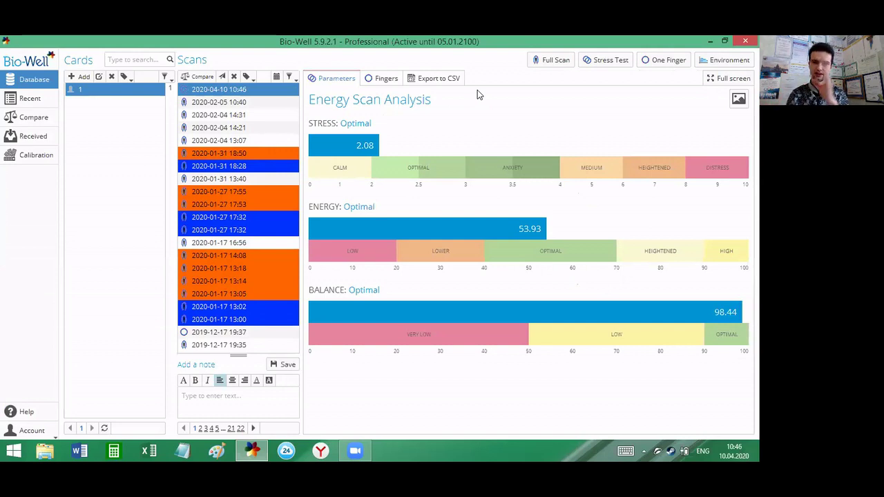
Step: Record a second stress test scan of both ring fingers for the same card and submit it for analysis
left_click(557, 61)
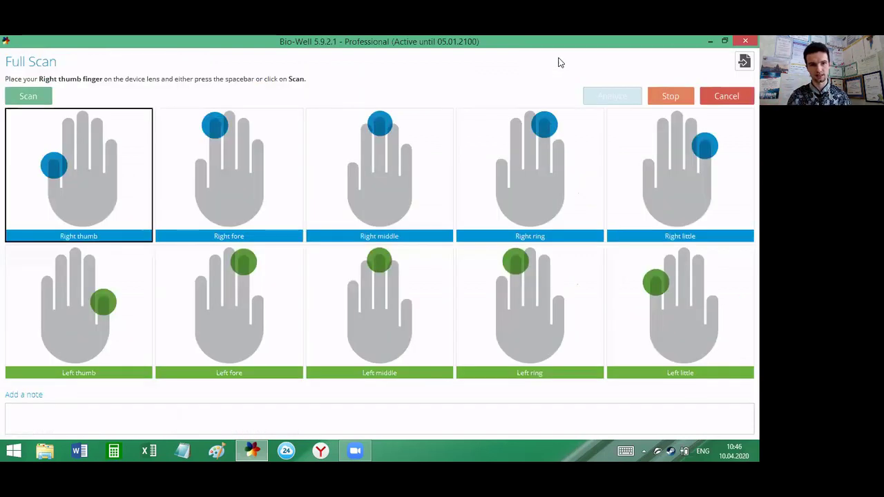
left_click(707, 100)
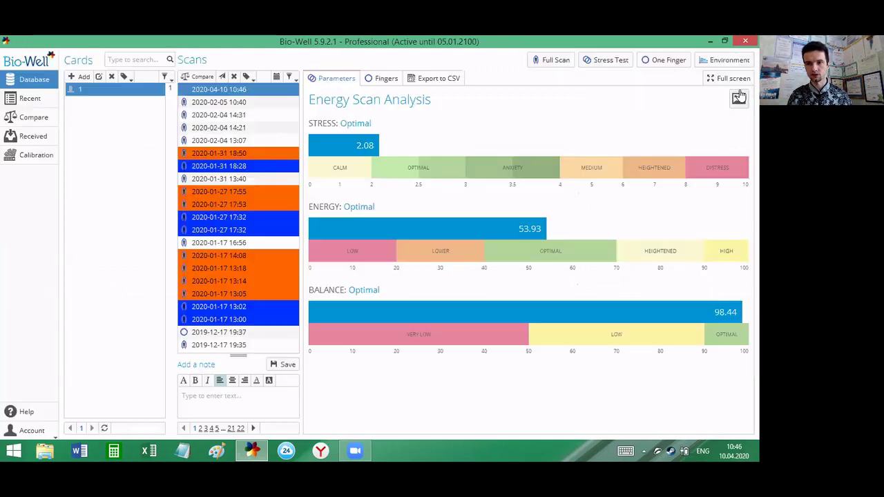
left_click(608, 60)
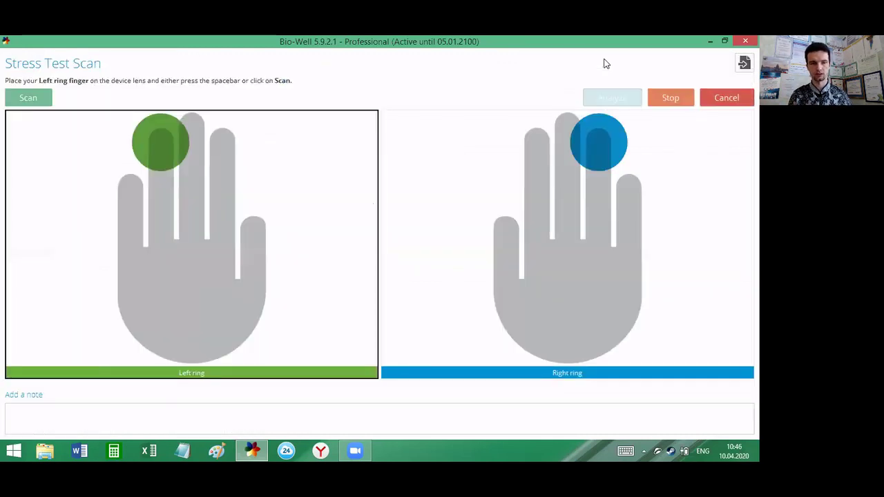
key("space")
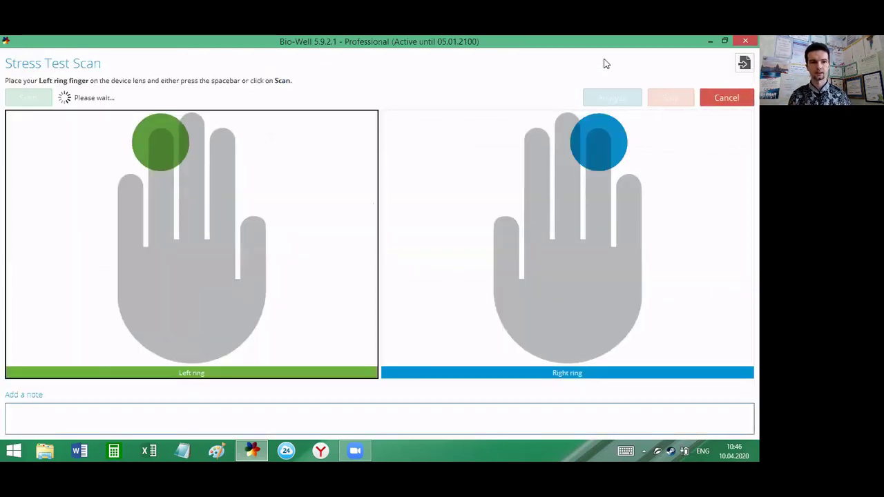
key("space")
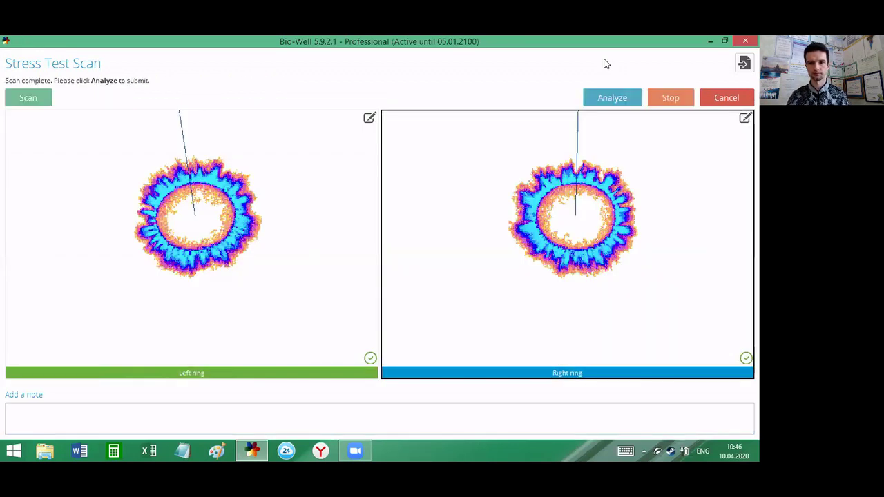
left_click(624, 97)
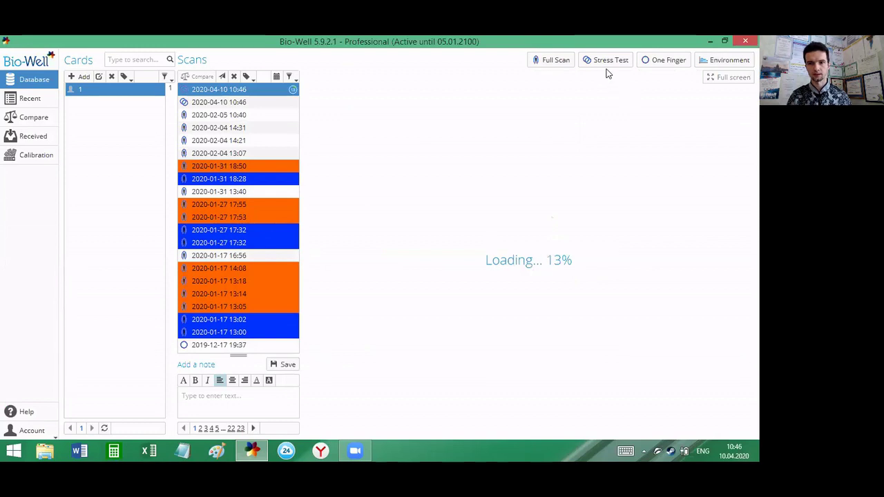
Step: Record a third stress test scan of the left and right ring fingers and submit it for analysis
left_click(606, 60)
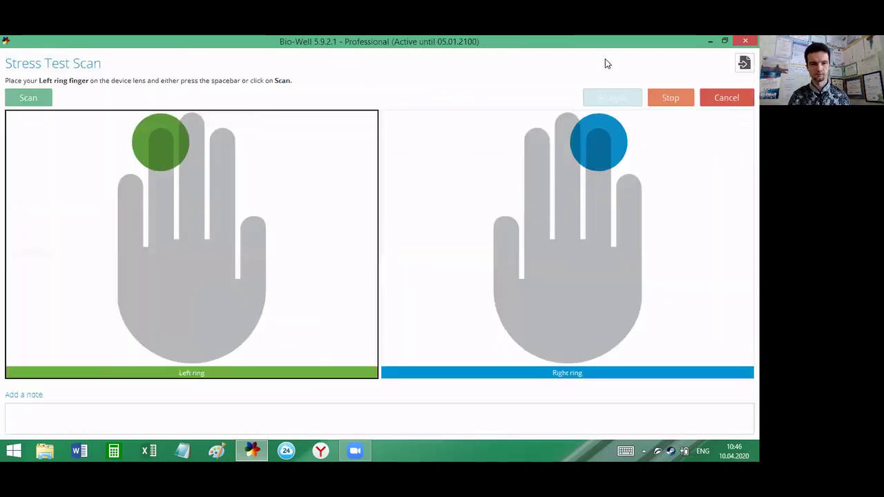
key("space")
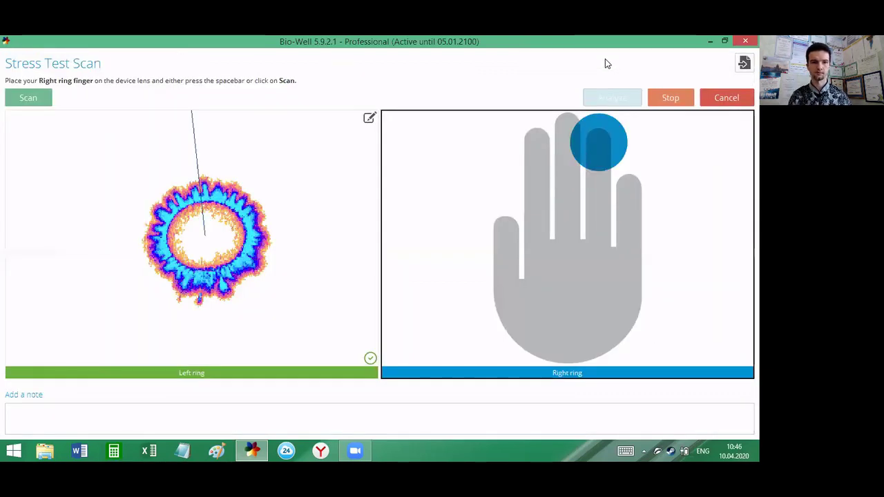
key("space")
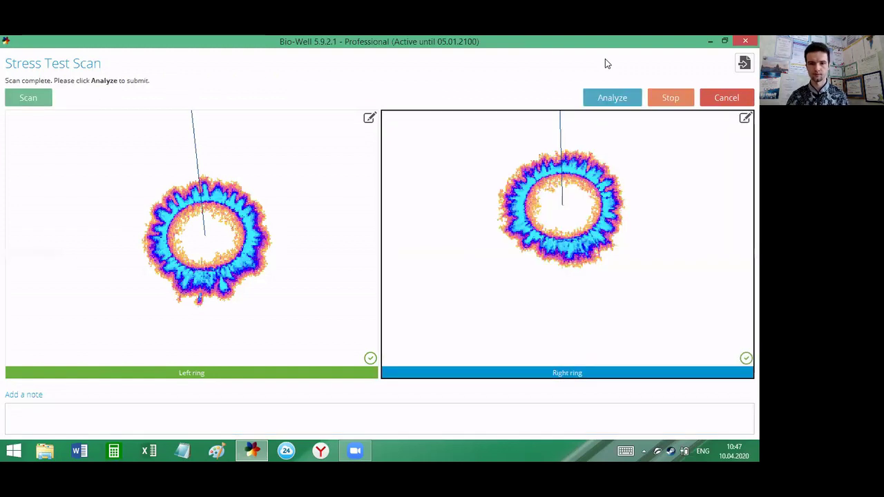
left_click(606, 94)
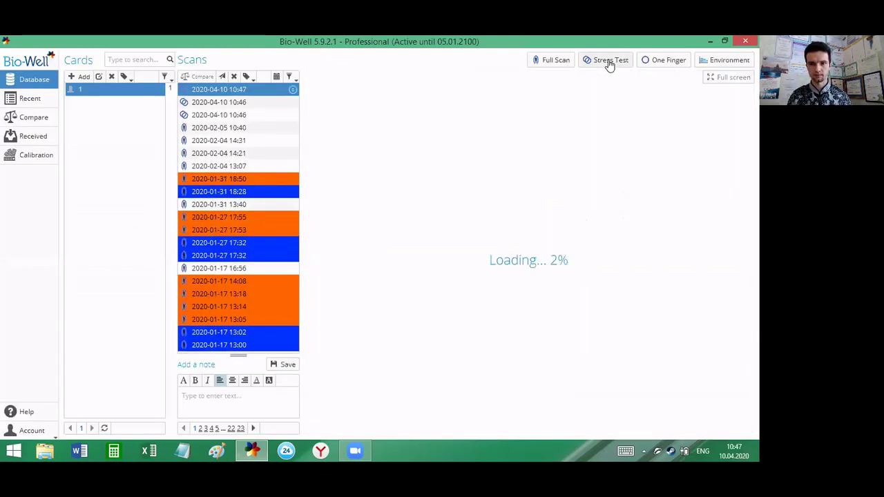
Step: Record a fourth stress test scan of the left and right ring fingers and submit it for analysis
left_click(608, 62)
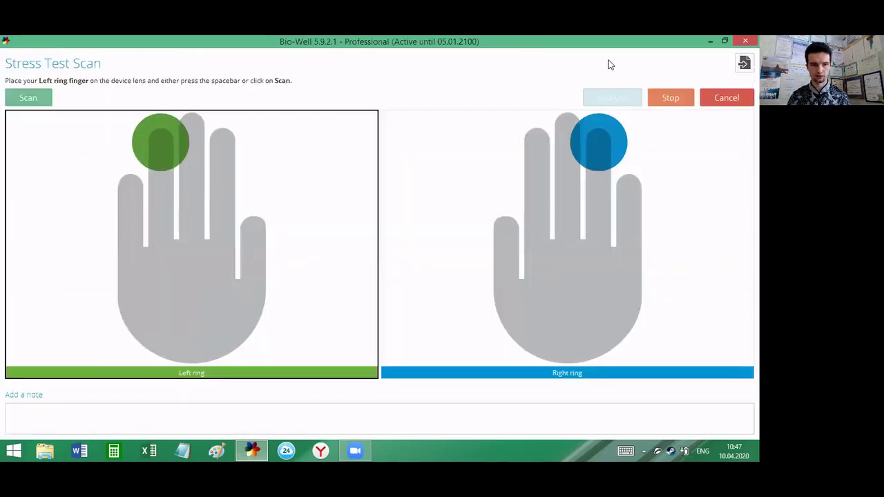
key("space")
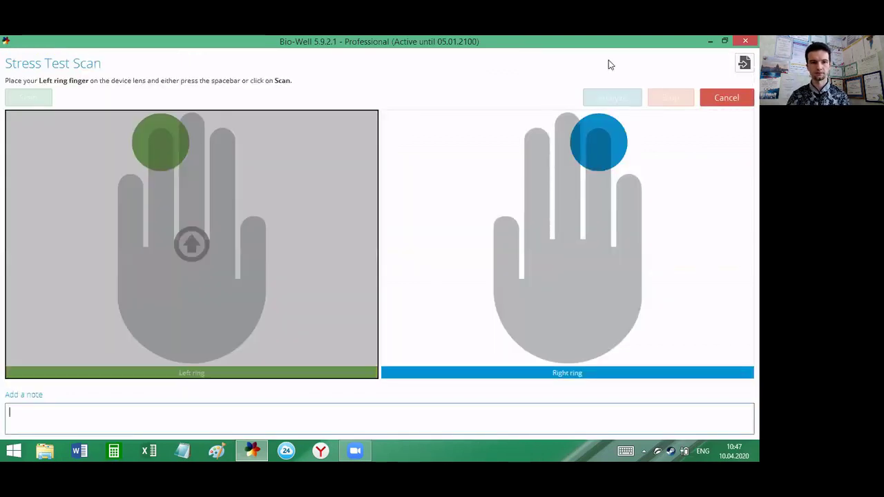
key("space")
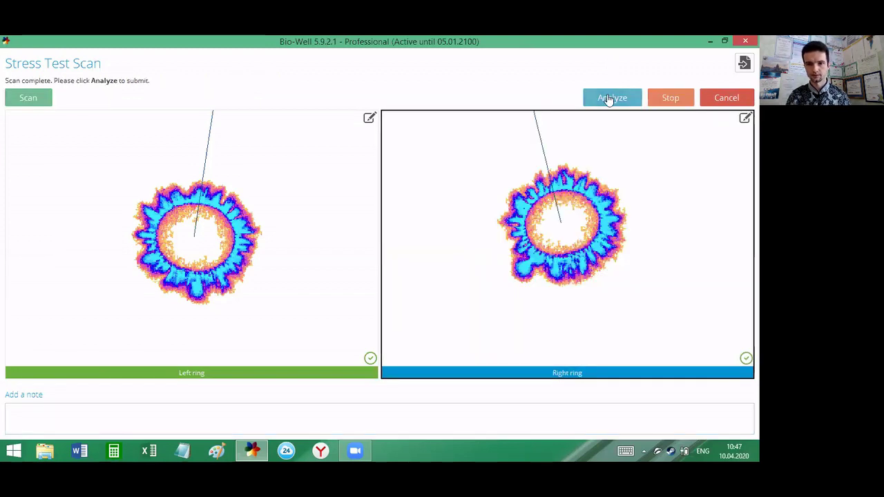
left_click(610, 96)
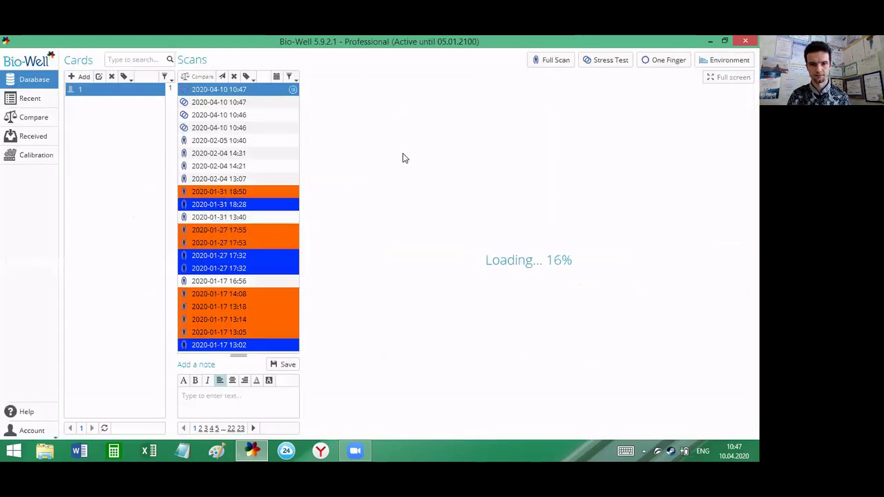
Step: Add the four new 2020-04-10 stress test scans of card 1 to the comparison list and run their comparison
left_click(230, 129, "shift")
left_click(200, 79)
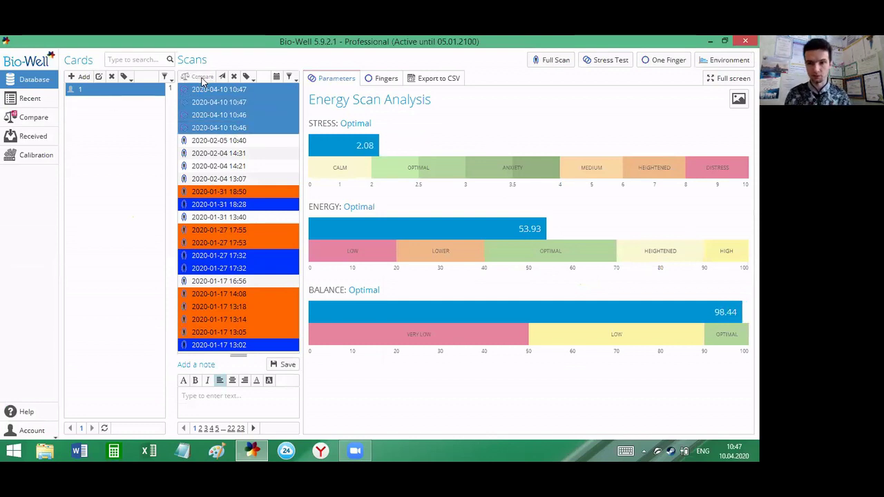
left_click(39, 124)
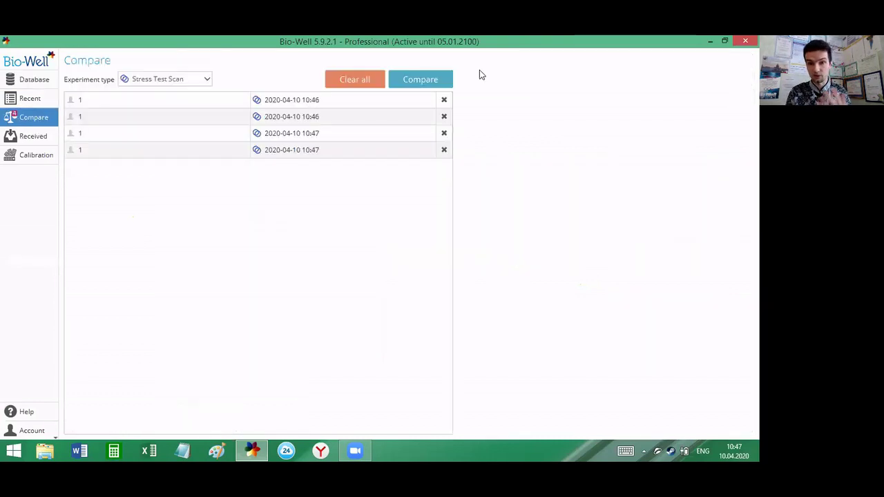
left_click(423, 80)
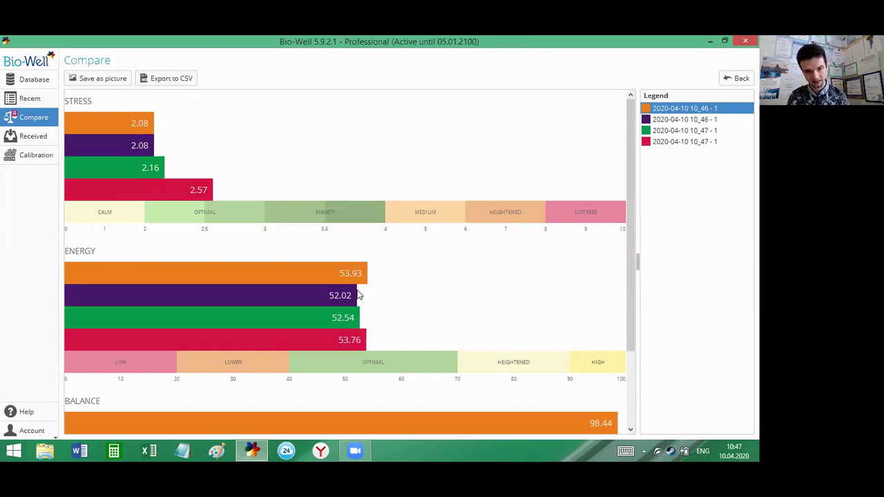
mouse_move(358, 297)
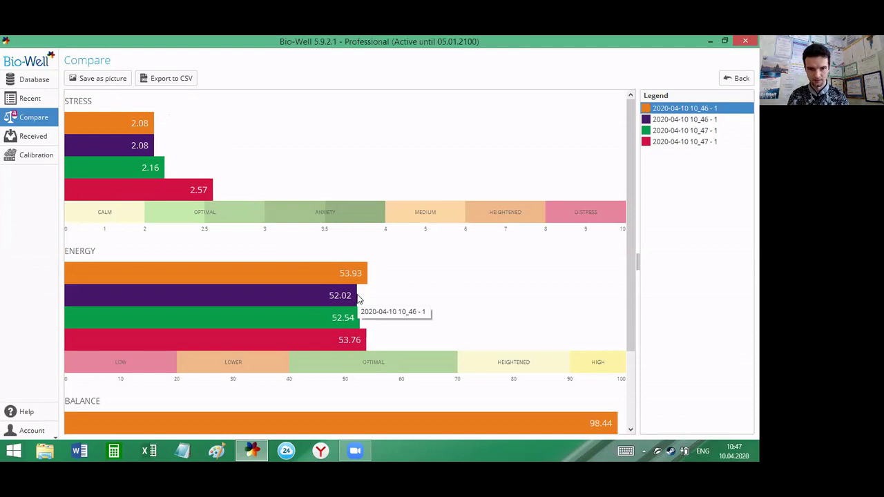